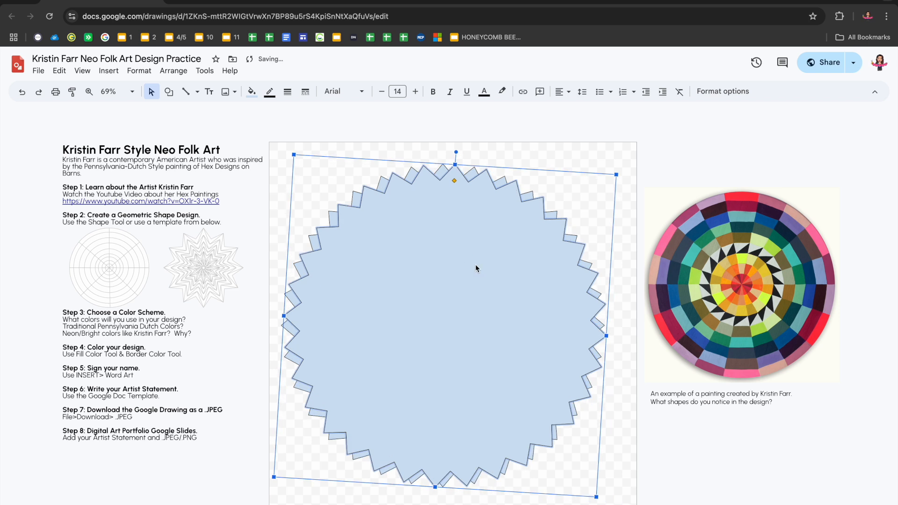
Rotate the front starburst slightly clockwise so its points fall between the points of the starburst behind it
left_click_drag(458, 155, 464, 155)
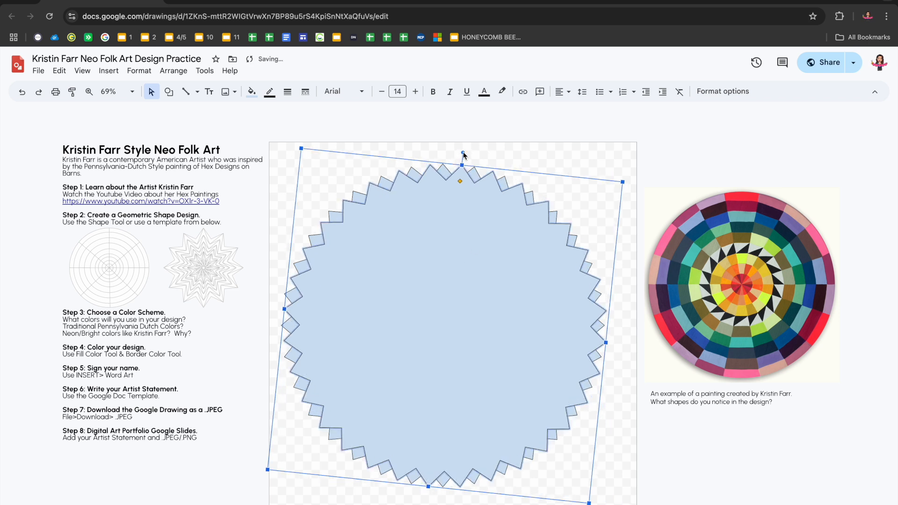
left_click(448, 143)
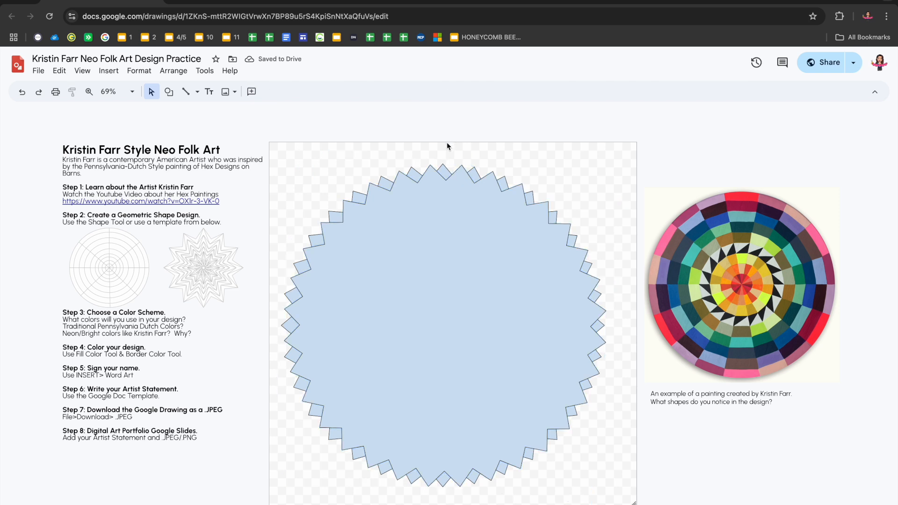
left_click(416, 173)
left_click(252, 91)
left_click(169, 91)
mouse_move(192, 113)
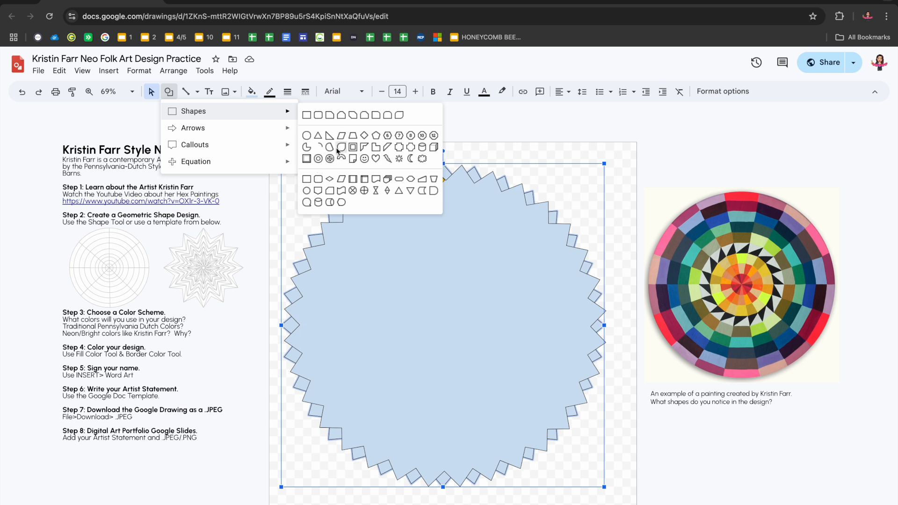
left_click(307, 147)
left_click_drag(370, 274, 531, 427)
key("ctrl+z")
Draw a pie shape narrowed to a wedge and place its tip at the centre of the starburst
left_click(169, 91)
left_click(308, 148)
left_click_drag(355, 255, 543, 444)
left_click_drag(450, 256, 499, 419)
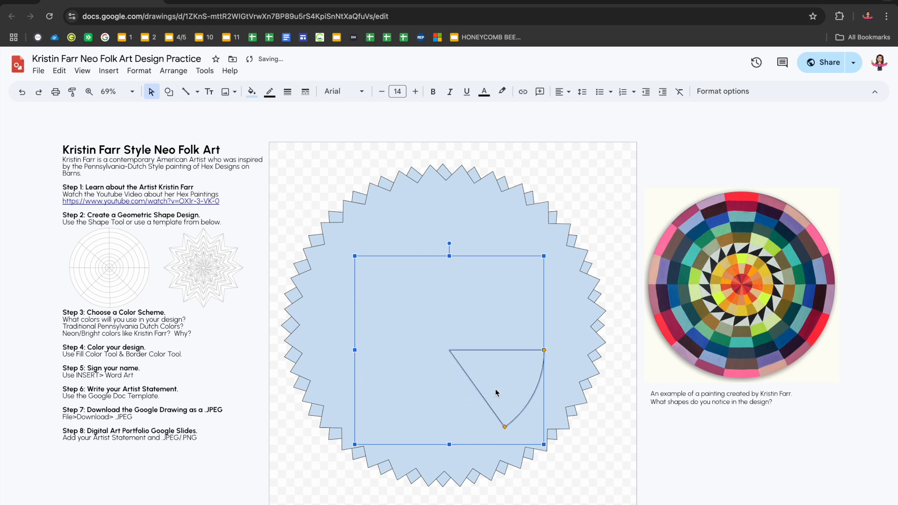
left_click_drag(495, 389, 525, 336)
Duplicate the wedge and rotate the copy so it sits directly above the first, sharing its centre and horizontal edge
key("super+d")
left_click_drag(450, 205, 360, 256)
left_click_drag(501, 290, 501, 302)
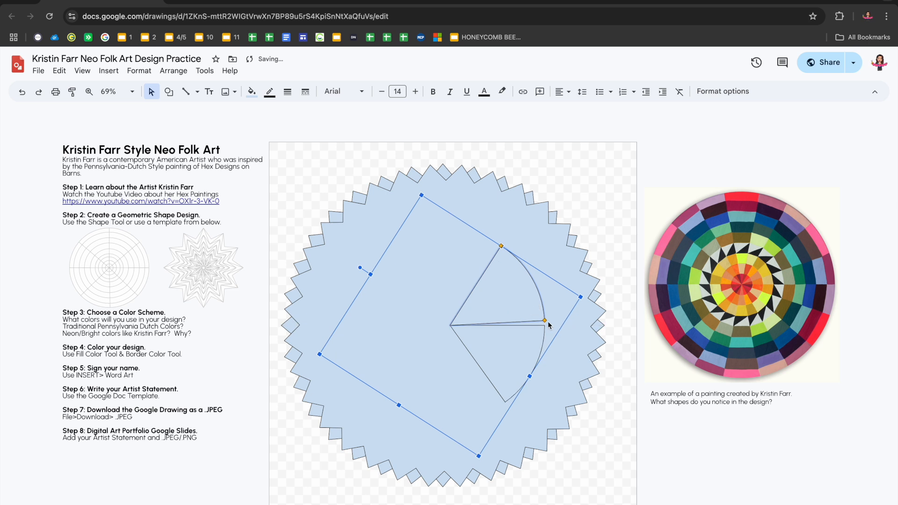
left_click_drag(360, 267, 366, 268)
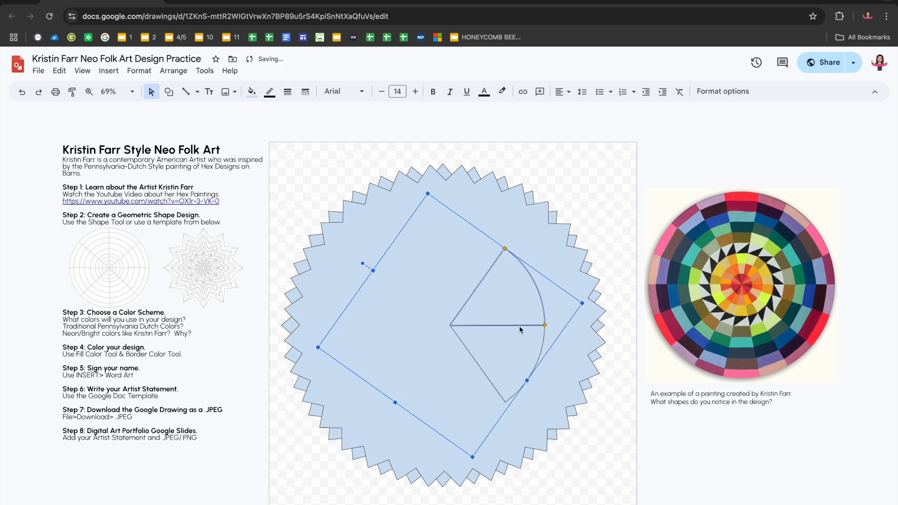
Duplicate both wedges together, rotate the copies counterclockwise, and align them with the centre to continue the circle
left_click(516, 349)
left_click_drag(458, 188, 466, 304)
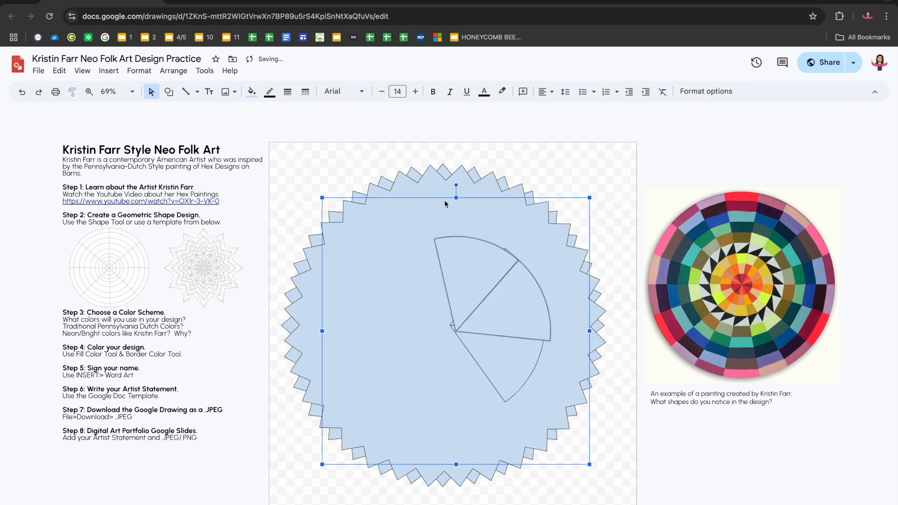
left_click_drag(452, 189, 406, 201)
mouse_move(456, 188)
left_mouse_down()
mouse_move(424, 198)
mouse_move(457, 194)
mouse_move(438, 195)
mouse_move(448, 200)
left_mouse_up()
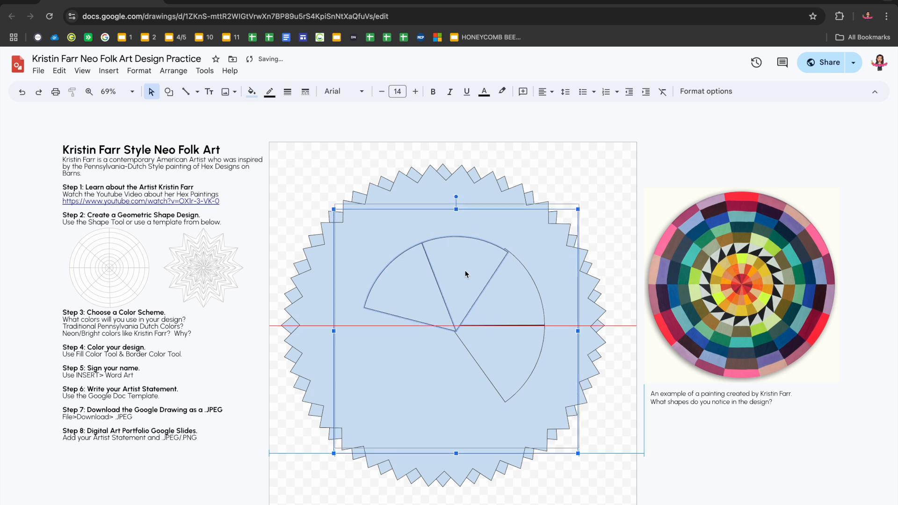
left_click_drag(463, 272, 459, 271)
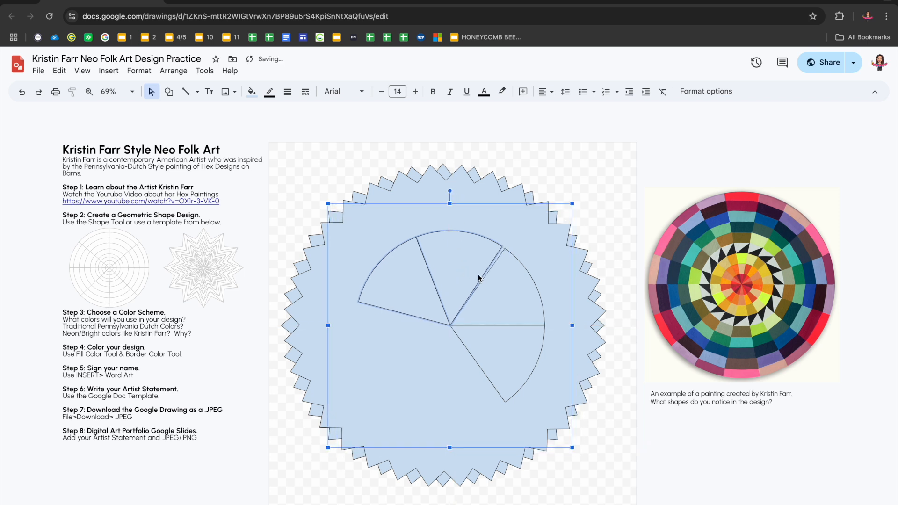
Duplicate a group of three wedges and rotate the copies into the open lower-left part to close the circle
left_click(507, 309)
left_click(459, 286)
left_click(497, 330)
left_click(499, 313, "shift")
left_click(452, 284, "shift")
key("ctrl+d")
left_click_drag(457, 187, 406, 359)
left_click_drag(456, 187, 410, 212)
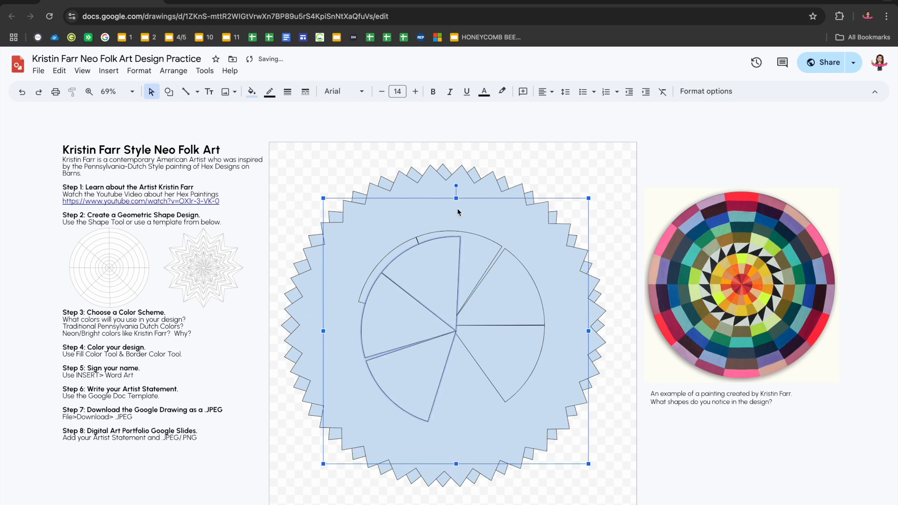
left_click_drag(451, 189, 406, 206)
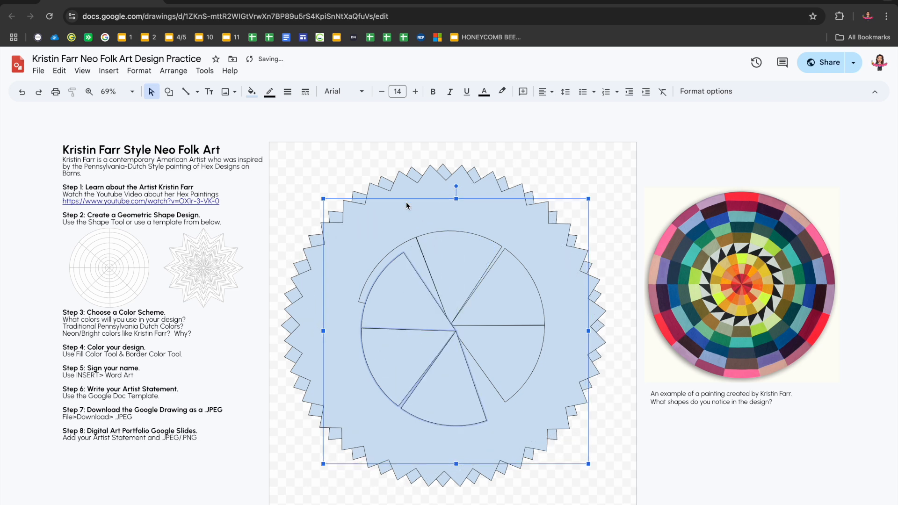
mouse_move(455, 188)
left_mouse_down()
mouse_move(429, 198)
mouse_move(444, 193)
left_mouse_up()
left_click_drag(464, 366, 453, 366)
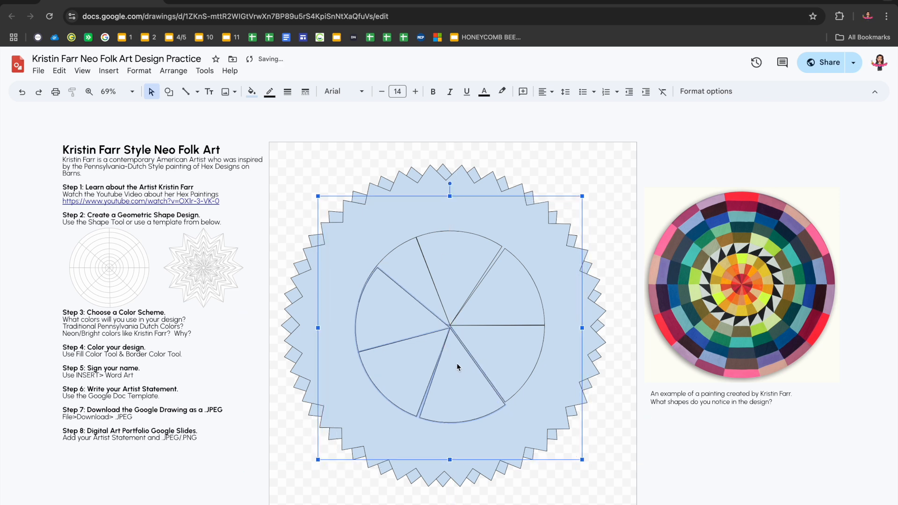
Reshape the overlapping upper-left wedges by adjusting their edge angles so they meet their neighbours without gaps
left_click(465, 326)
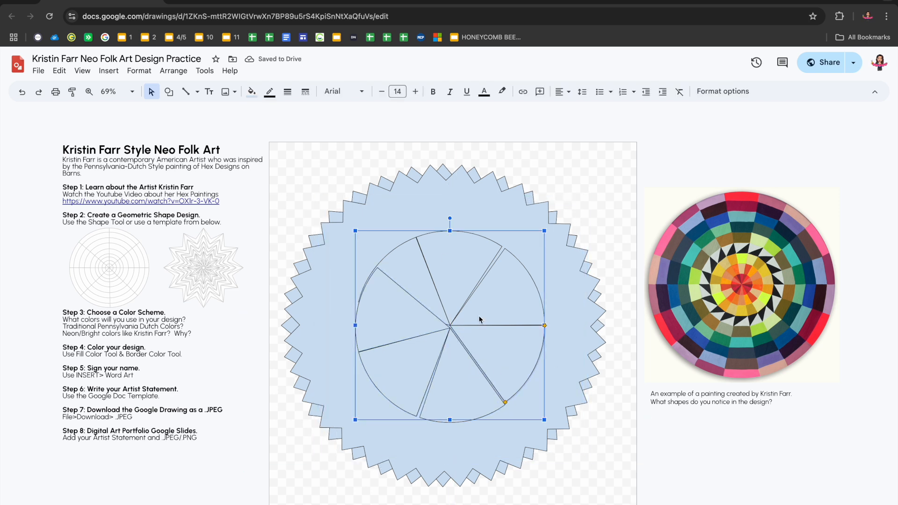
left_click(567, 184)
left_click(409, 320)
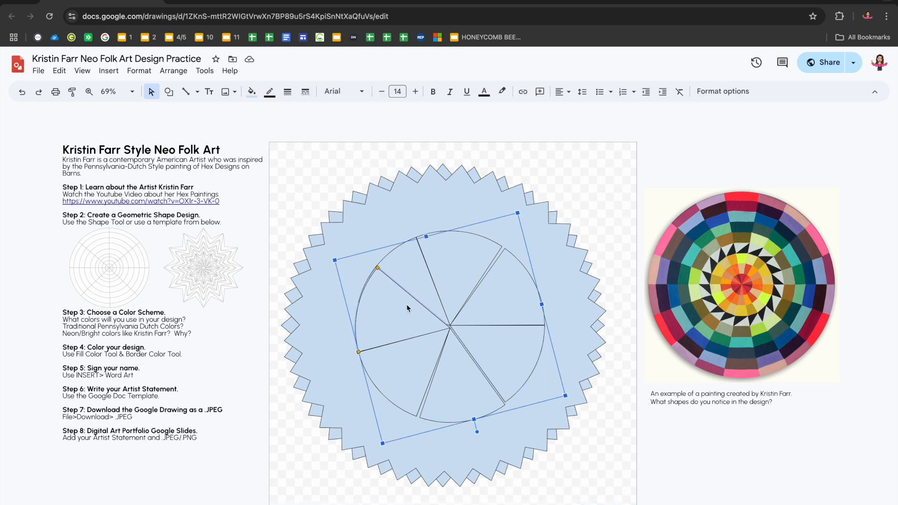
left_click_drag(379, 270, 358, 302)
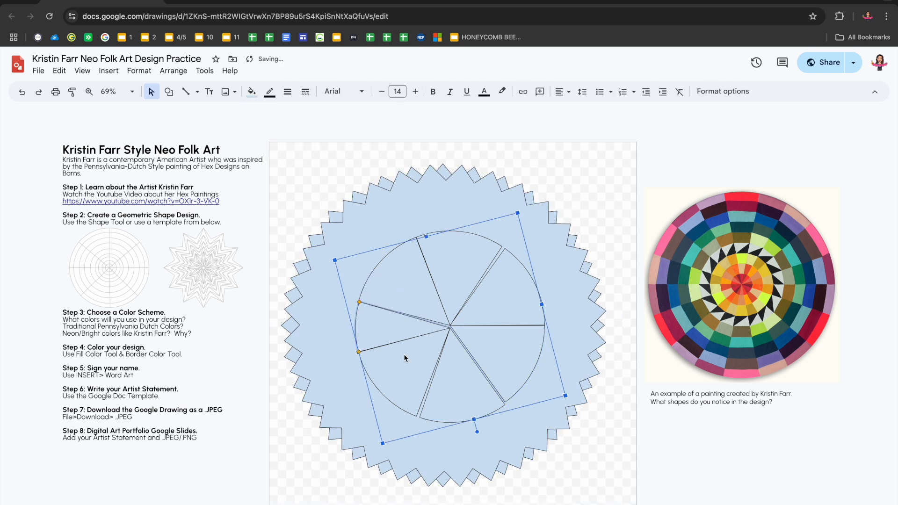
left_click(412, 241)
left_click_drag(410, 242, 482, 242)
Adjust the edge angles of the wedges on the wheel's right side, narrowing the lower-right one to a slim slice
left_click(528, 290)
left_click_drag(544, 324, 532, 286)
left_click(521, 351)
left_click(427, 328)
left_click(515, 350)
left_click_drag(545, 326, 536, 286)
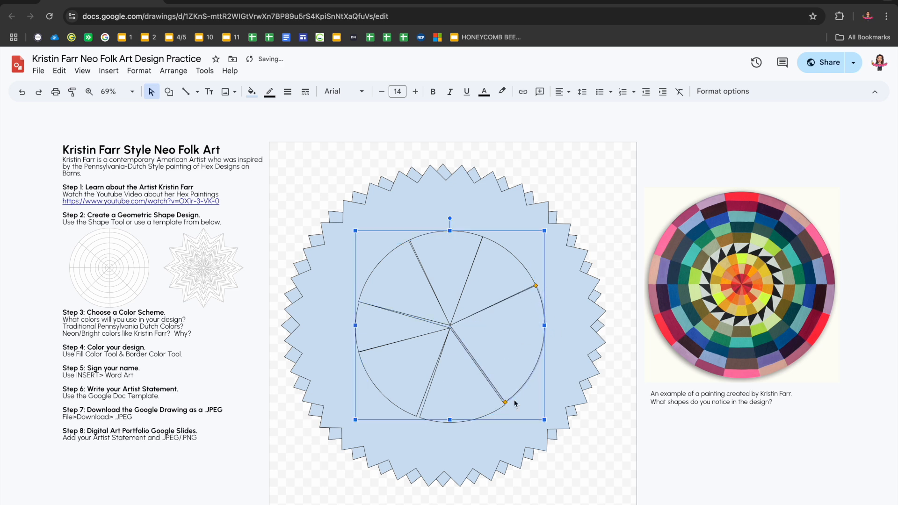
left_click_drag(547, 328, 546, 331)
Nudge the lower and left wedges into line with the centre and narrow the bottom wedge
left_click(481, 401)
left_click_drag(478, 401, 477, 399)
left_click_drag(410, 402, 410, 399)
left_click_drag(386, 335, 381, 337)
left_click(467, 381)
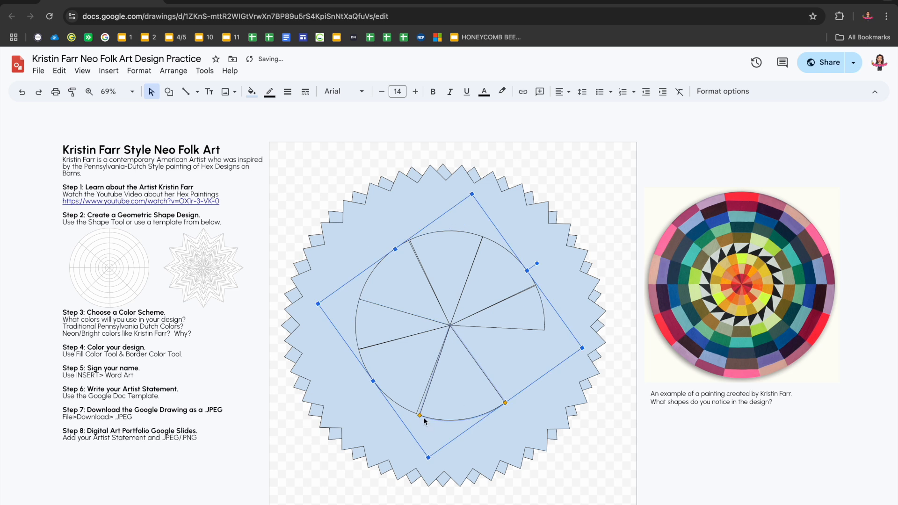
left_click_drag(505, 405, 470, 418)
Fill the wheel's lower-right gap with copied wedges, adjusting their edge angles to meet the neighbouring slices
left_click(515, 319)
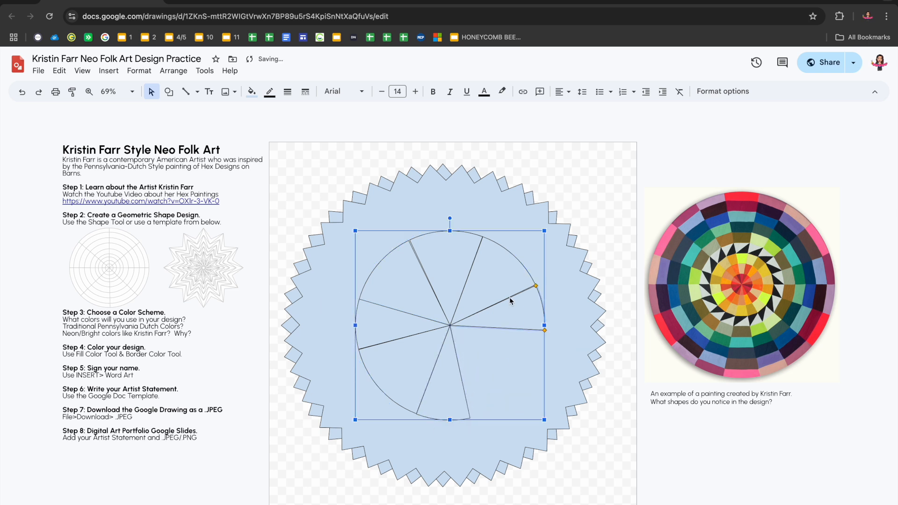
left_click_drag(515, 320, 471, 419)
left_click_drag(537, 291, 545, 331)
left_click_drag(525, 386, 513, 399)
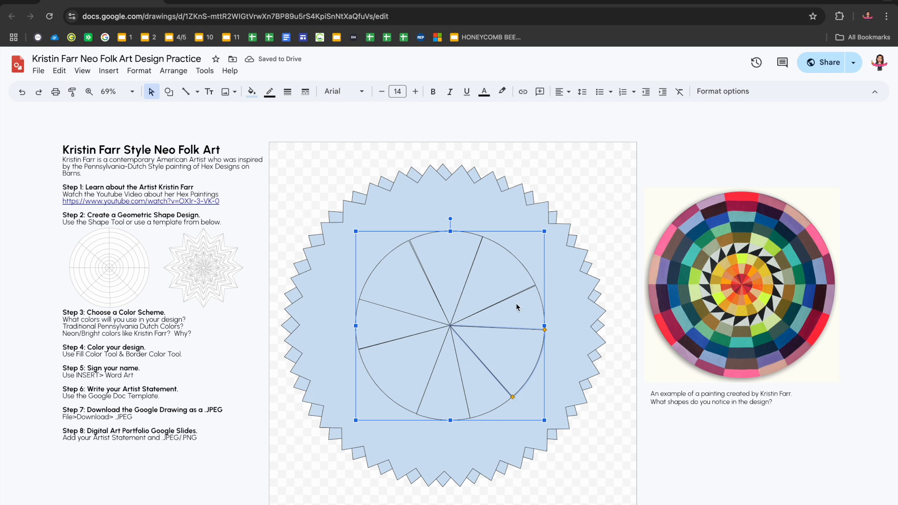
Duplicate the whole wedge wheel, shrink and centre the copy inside the original, and rotate it to stagger the divisions
left_click(495, 286)
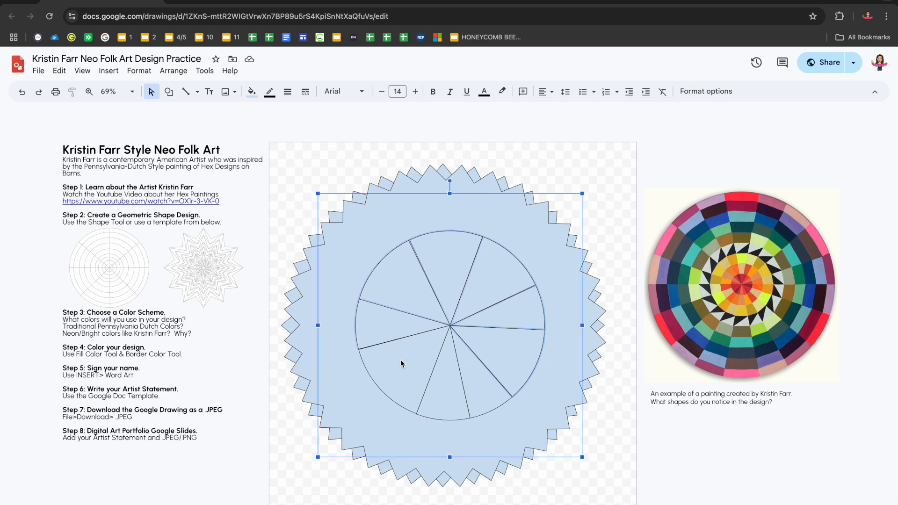
key("ctrl+d")
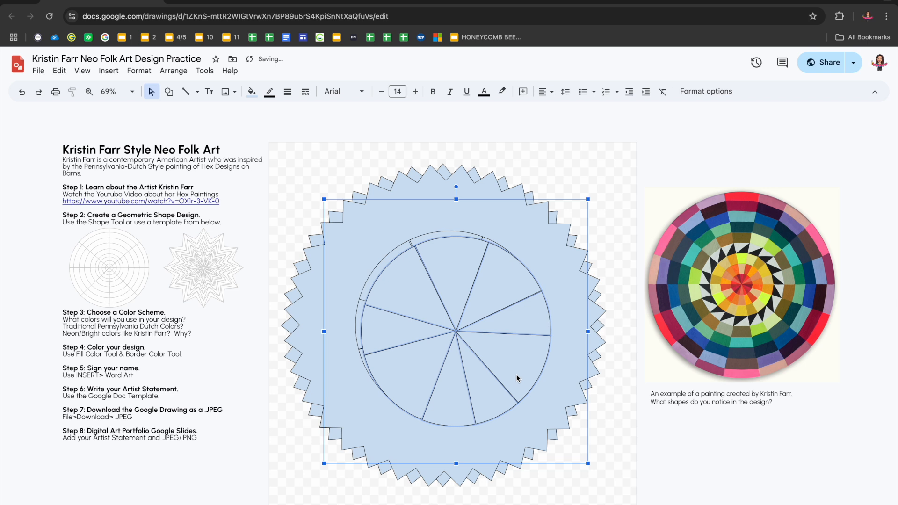
left_click_drag(588, 463, 544, 417)
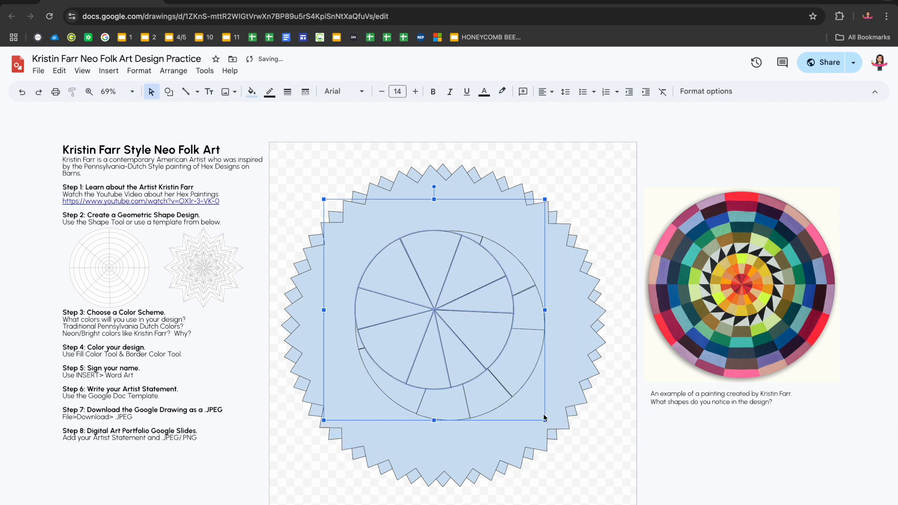
left_click_drag(460, 346, 480, 360)
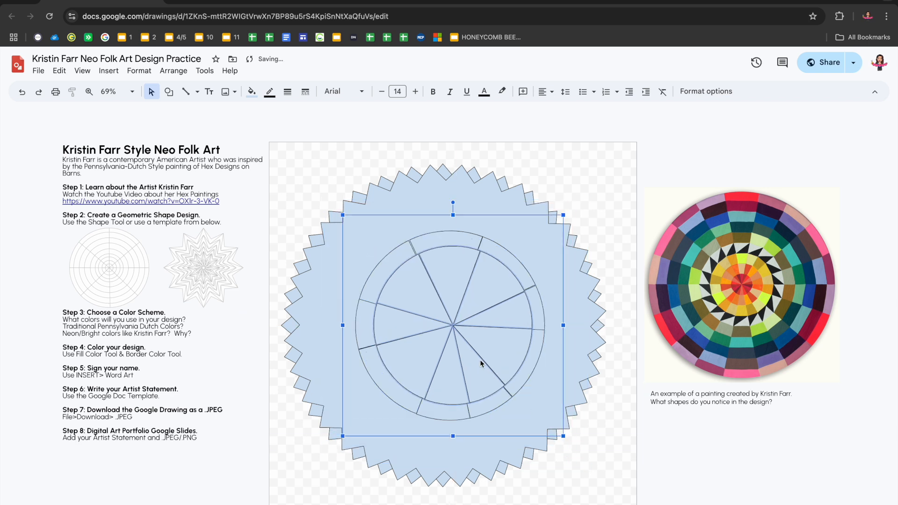
mouse_move(453, 202)
left_mouse_down()
mouse_move(488, 213)
mouse_move(456, 202)
left_mouse_up()
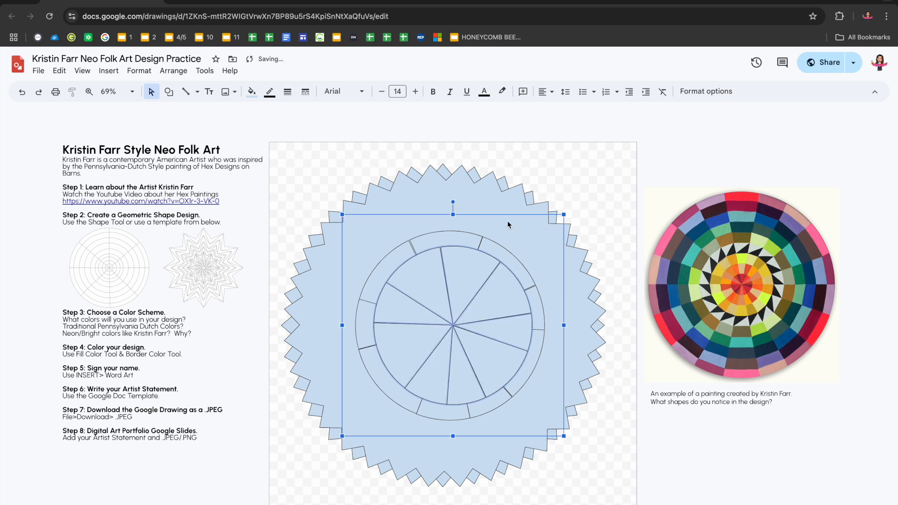
Duplicate the inner wheel as a smaller third ring, centred and rotated counterclockwise to offset its divisions
key("super+d")
left_click_drag(570, 221, 541, 249)
left_click_drag(524, 282, 527, 267)
key("super+z")
left_click(474, 323)
left_click(450, 309)
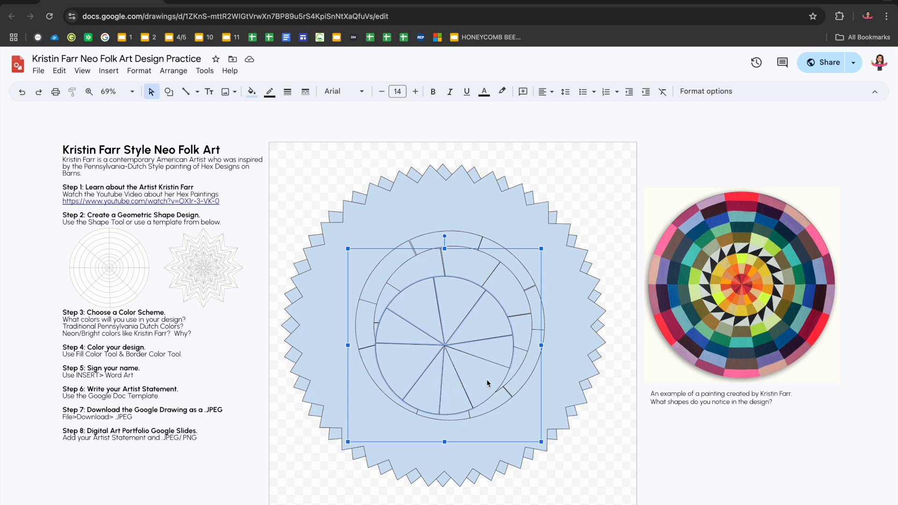
left_click_drag(462, 352, 476, 335)
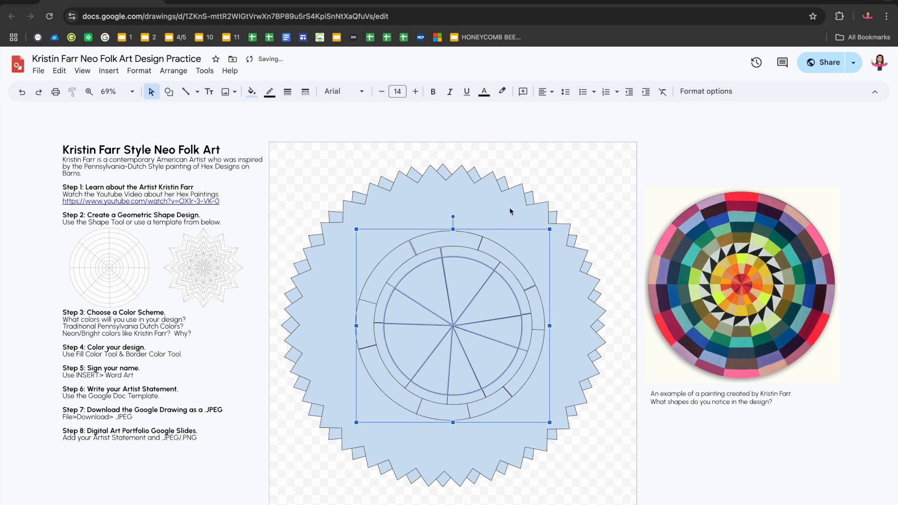
mouse_move(454, 217)
left_mouse_down()
mouse_move(431, 224)
mouse_move(442, 215)
left_mouse_up()
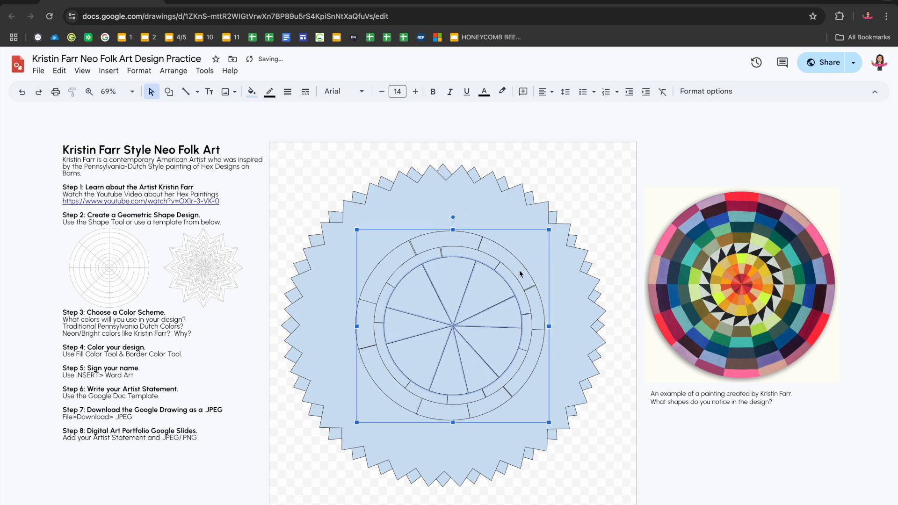
left_click_drag(551, 425, 540, 413)
left_click_drag(465, 335, 470, 340)
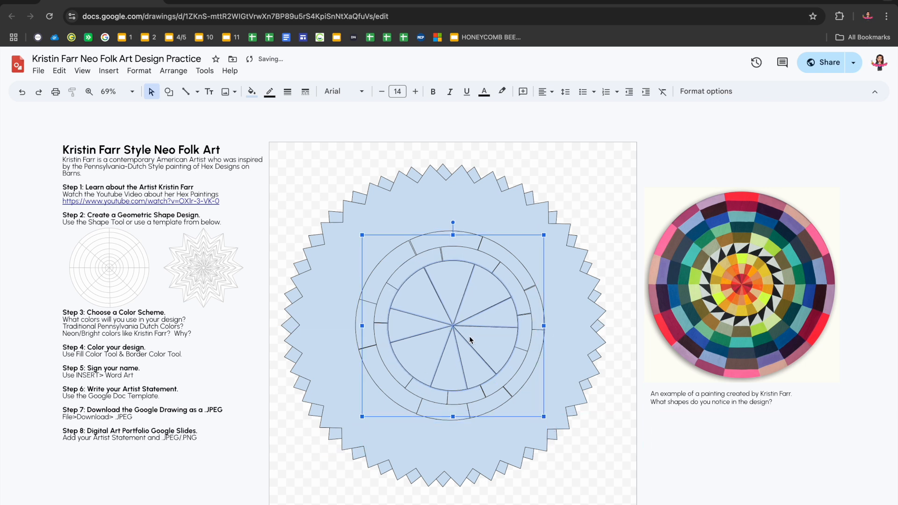
Duplicate the third wheel, shrink the copy, and rotate and centre it as the innermost wheel
key("super+d")
left_click_drag(551, 424, 525, 398)
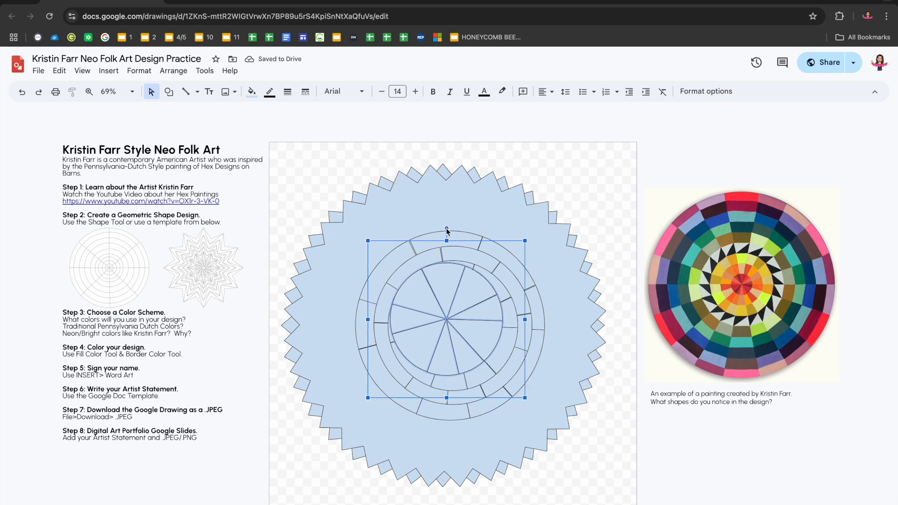
left_click_drag(447, 229, 479, 239)
left_click_drag(449, 300, 456, 309)
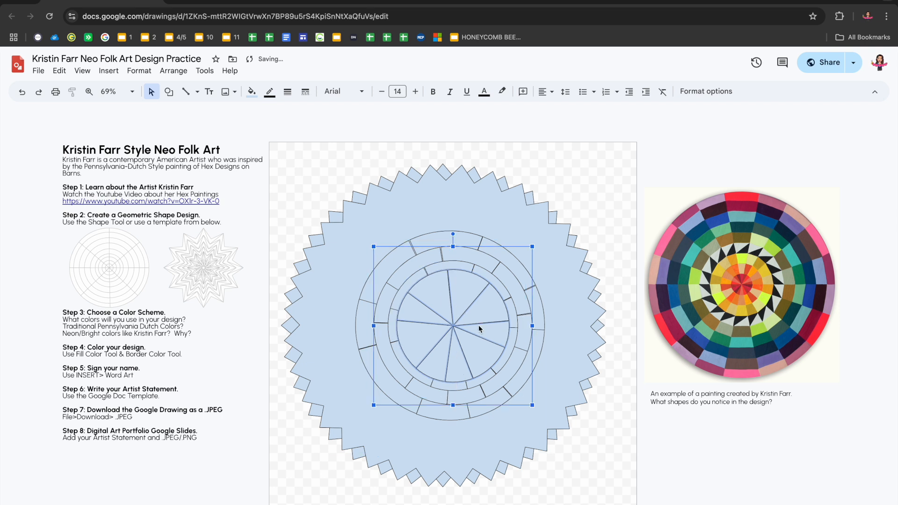
Deepen the front starburst's points so their inner corners reach the edge of the wedge wheel
left_click(589, 358)
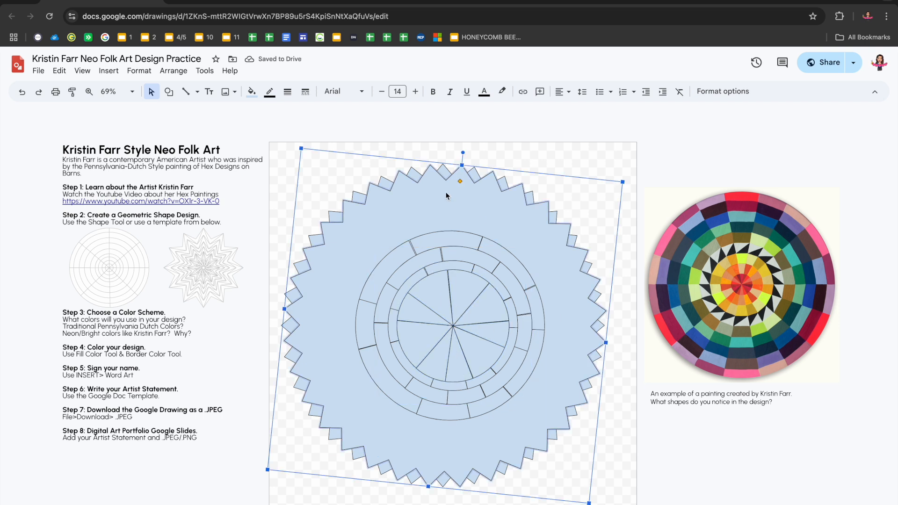
left_click_drag(460, 182, 455, 250)
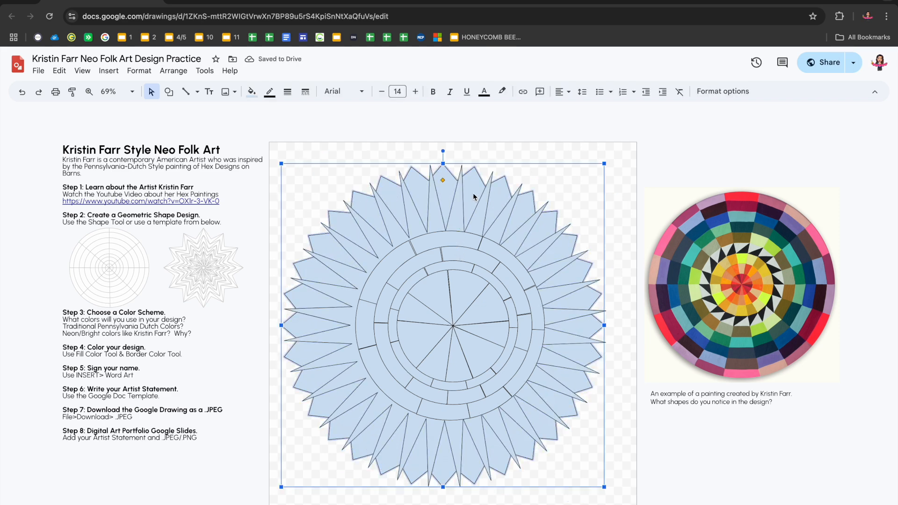
Fill the back starburst with a dark green sampled from the example painting
left_click(251, 91)
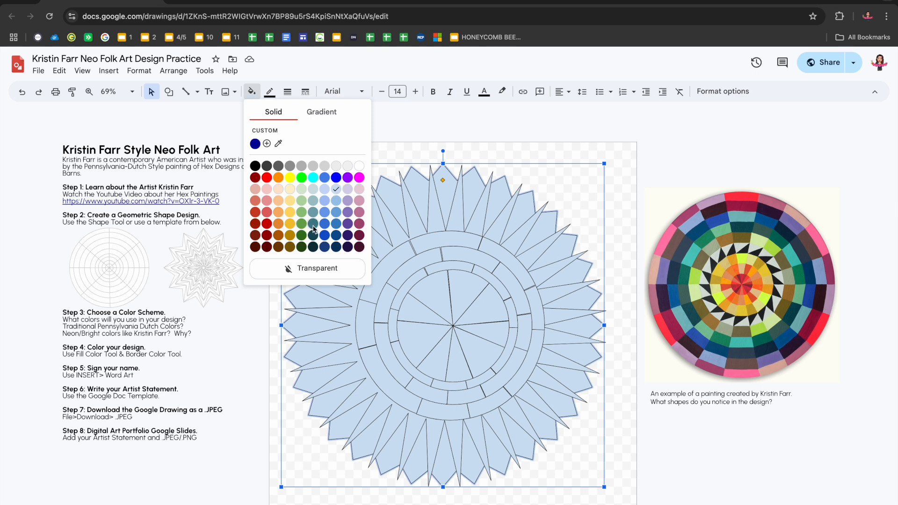
left_click(278, 143)
left_click(767, 239)
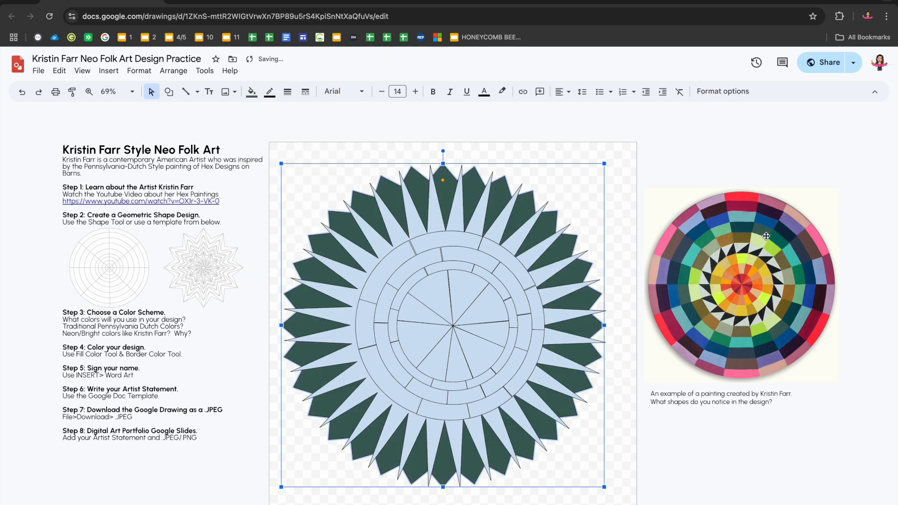
Fill the front starburst with a light green sampled from the example painting
left_click(251, 92)
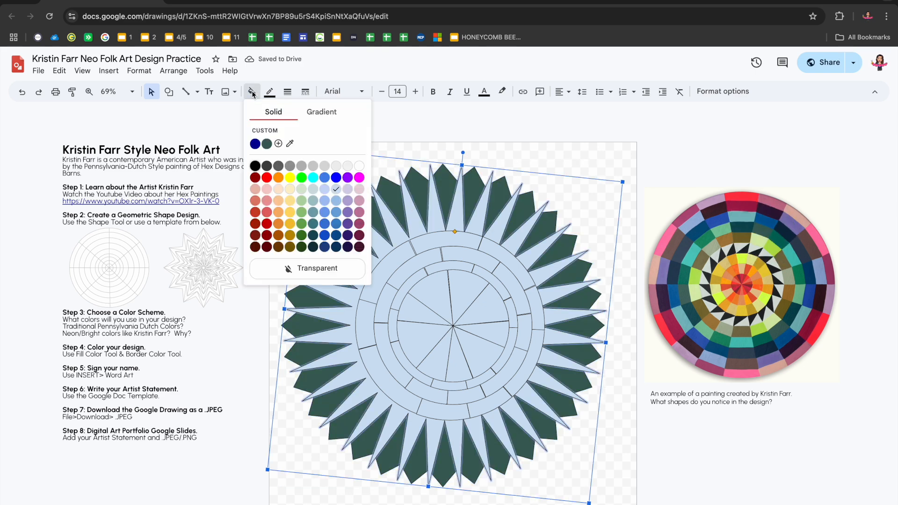
left_click(290, 144)
left_click(719, 232)
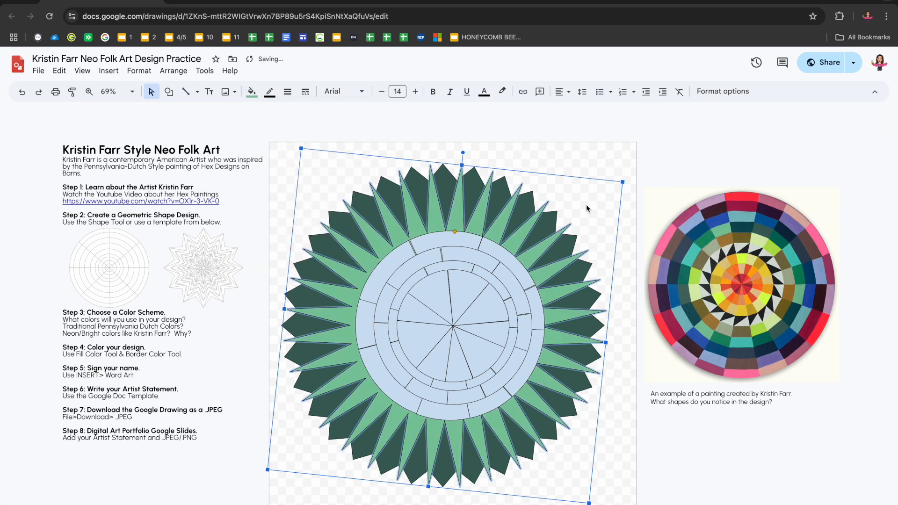
Fill the outer ring's top wedge with blue and its upper-right wedge with brown, both sampled from the painting
left_click(451, 237)
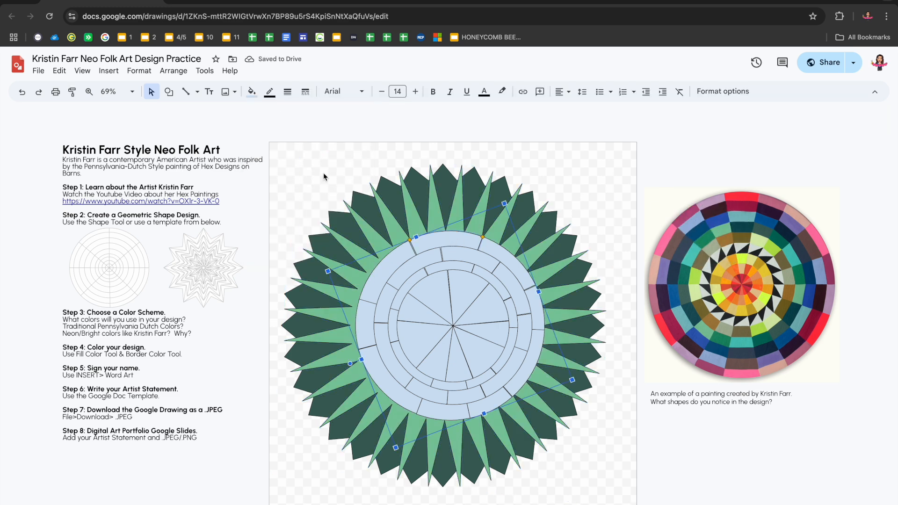
left_click(252, 91)
left_click(301, 143)
left_click(719, 218)
left_click(519, 254)
left_click(252, 92)
left_click(311, 142)
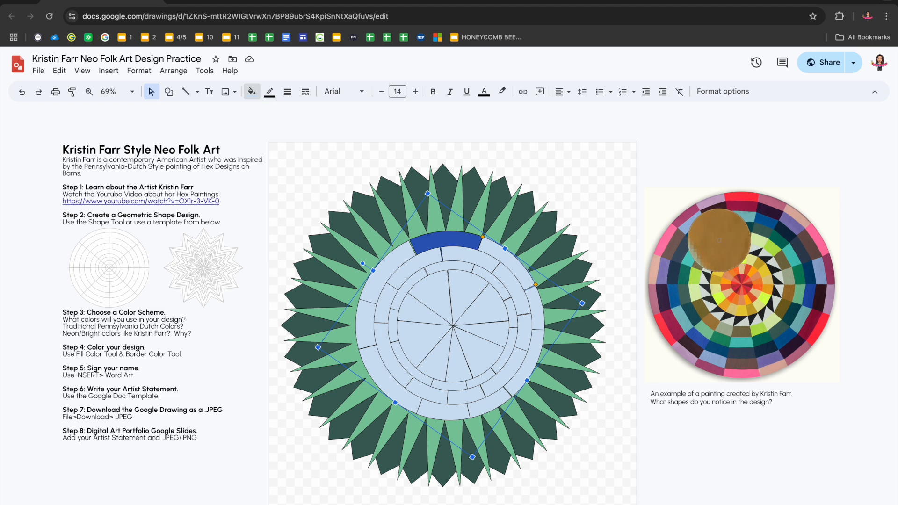
left_click(720, 241)
Sample lime green for the outer ring's right wedge and purple for the wedge just below it
left_click(252, 91)
left_click(313, 142)
left_click(774, 252)
left_click(533, 368)
left_click(251, 91)
left_click(313, 143)
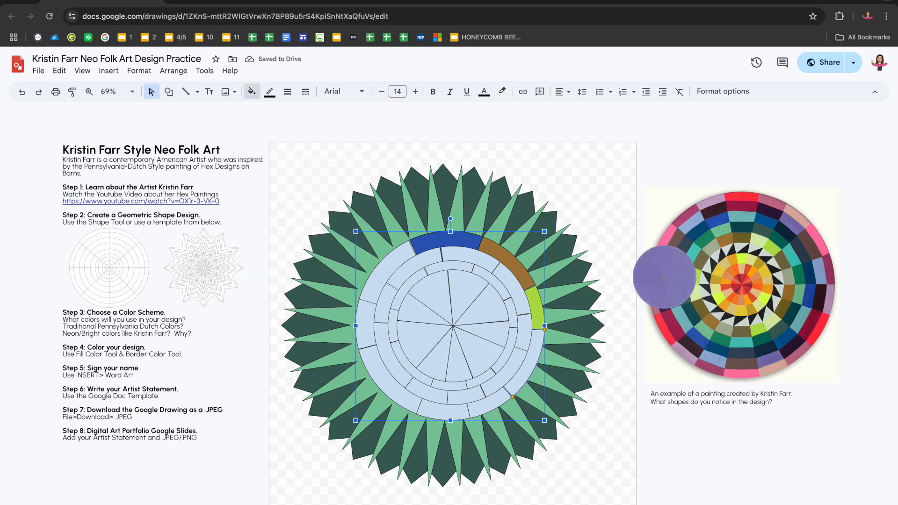
left_click(666, 277)
Fill the outer ring's lower-right wedge with sampled pink and its bottom wedge with sampled peach
left_click(252, 92)
left_click(345, 142)
left_click(652, 250)
left_click(444, 414)
left_click(252, 91)
left_click(360, 143)
left_click(658, 270)
Fill the outer ring's lower-left wedge with a mauve sampled from the painting's rim
left_click(400, 402)
left_click(252, 91)
left_click(356, 144)
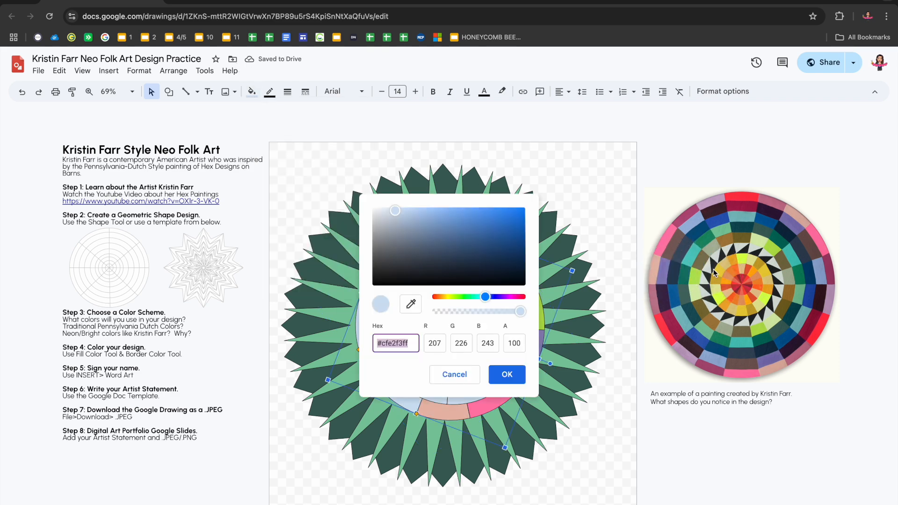
left_click(499, 377)
left_click(252, 92)
left_click(356, 144)
left_click(459, 383)
left_click(252, 92)
left_click(257, 158)
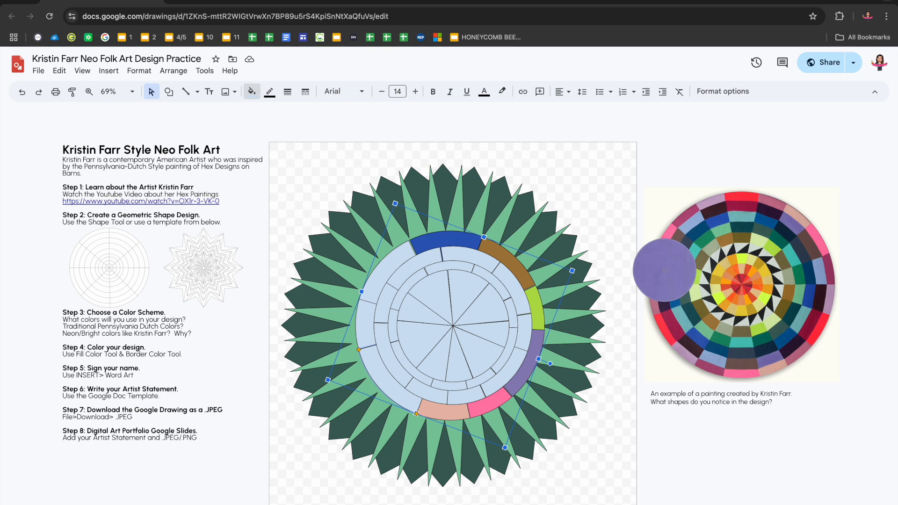
left_click(655, 297)
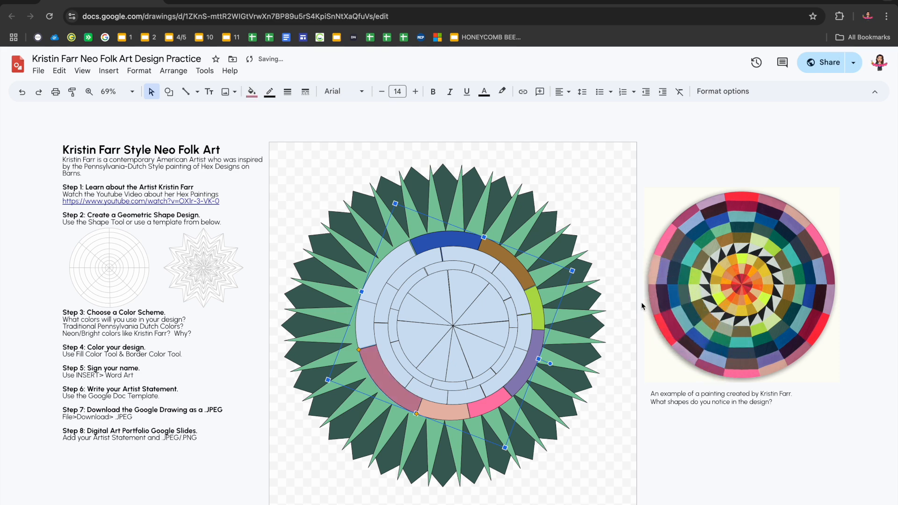
Finish the outer ring with a sampled dark brown on the left wedge and pale green on the upper-left wedge
left_click(367, 323)
left_click(251, 91)
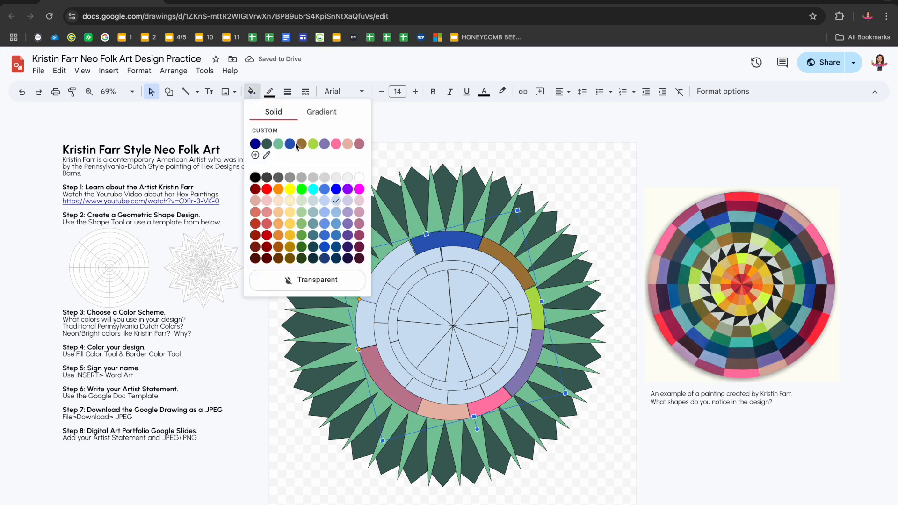
left_click(267, 156)
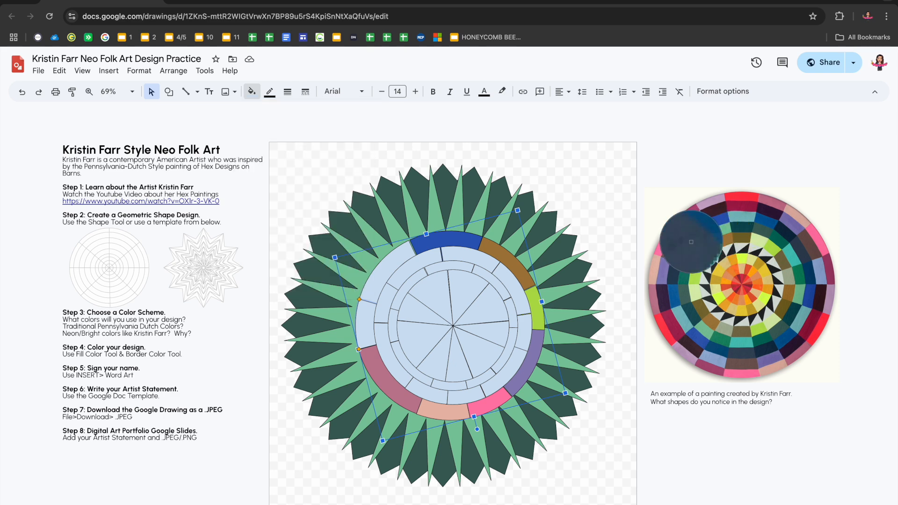
left_click(677, 241)
left_click(378, 279)
left_click(252, 91)
left_click(267, 155)
left_click(714, 246)
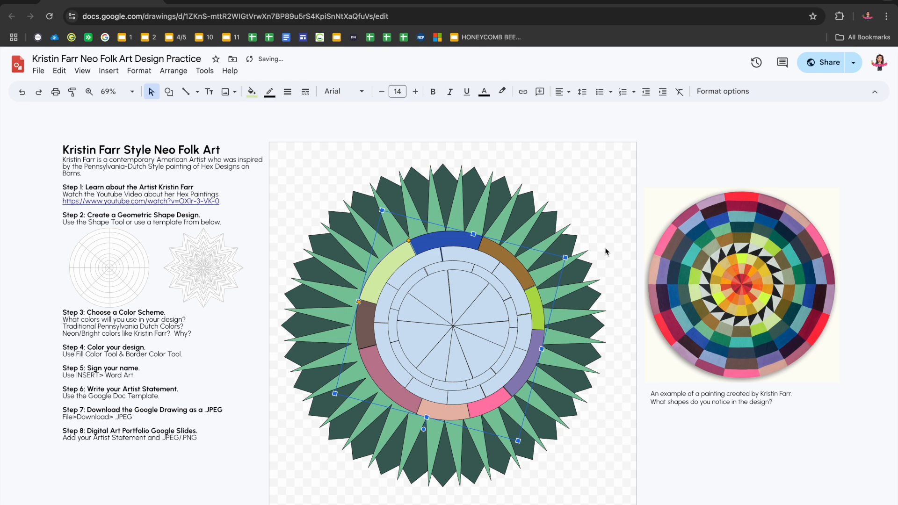
Reuse the custom brown for the second ring's upper-left wedge and the custom blue for its upper-right wedge
left_click(424, 270)
left_click(251, 91)
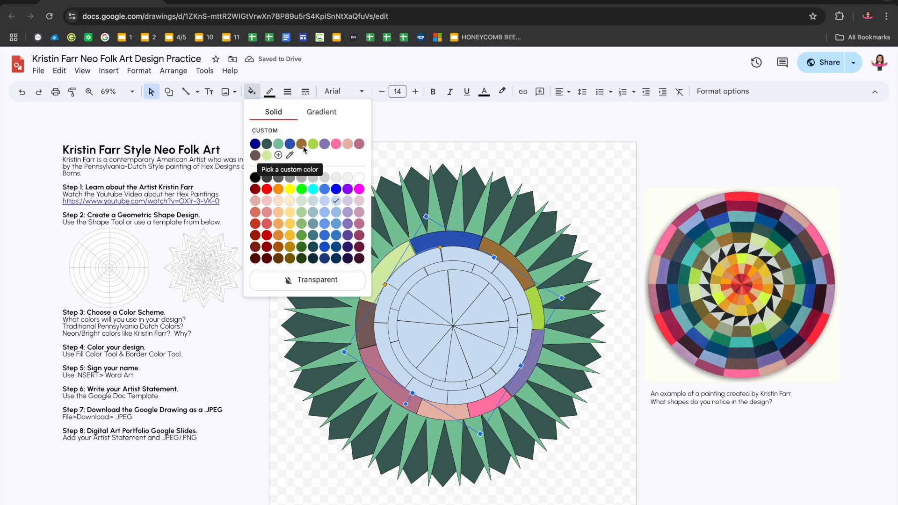
left_click(301, 145)
left_click(506, 278)
left_click(252, 91)
left_click(291, 144)
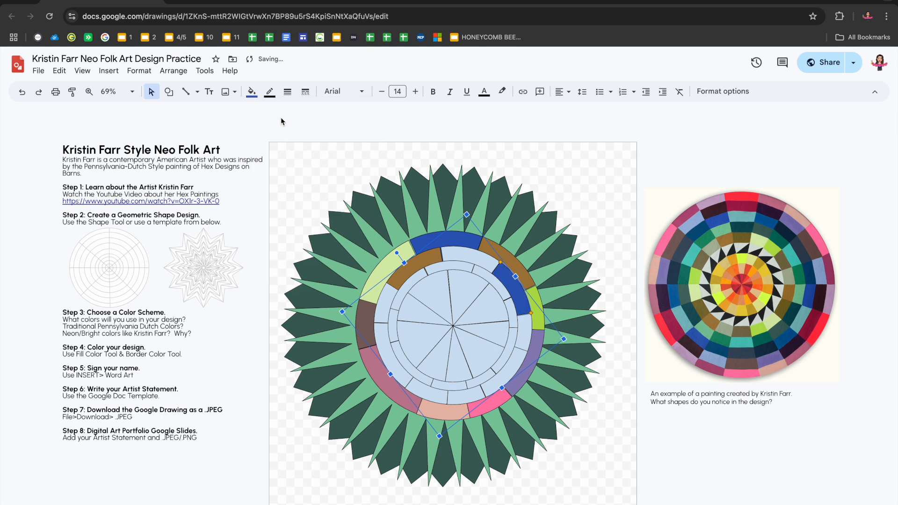
Fill the second ring's top wedge with the custom pink and its left wedge with the custom lime green
left_click(251, 91)
left_click(452, 247)
left_click(252, 91)
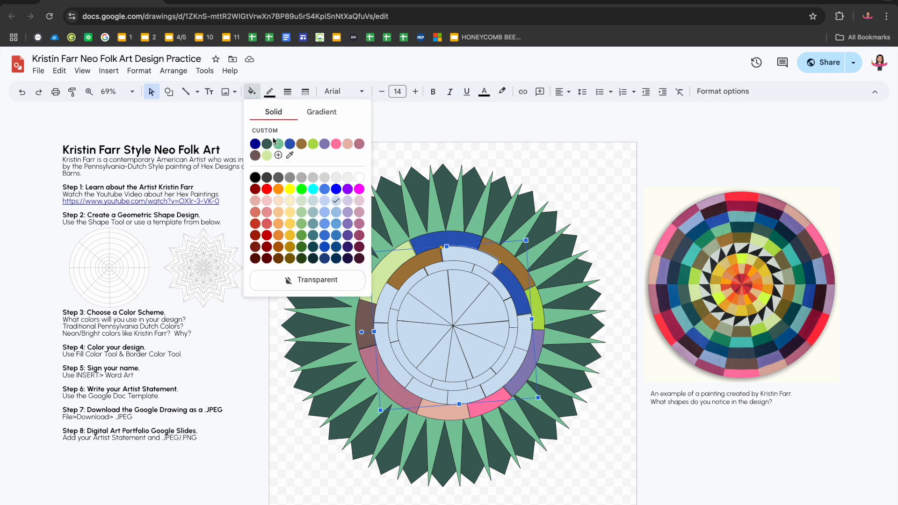
left_click(336, 143)
left_click(380, 299)
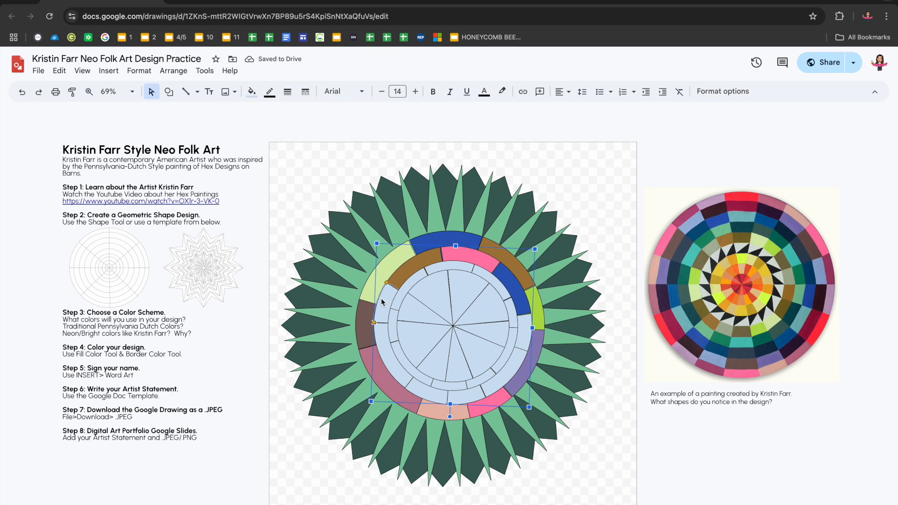
left_click(252, 92)
left_click(312, 144)
Fill the second ring's lower-right wedge with the custom pale green and its bottom wedge with a sampled navy blue
left_click(516, 360)
left_click(251, 93)
left_click(265, 155)
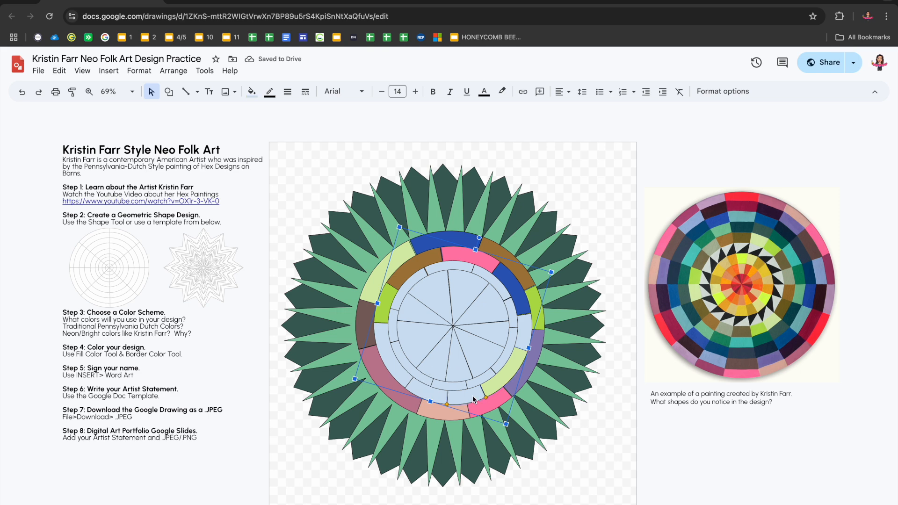
left_click(252, 95)
left_click(290, 144)
left_click(251, 94)
left_click(290, 155)
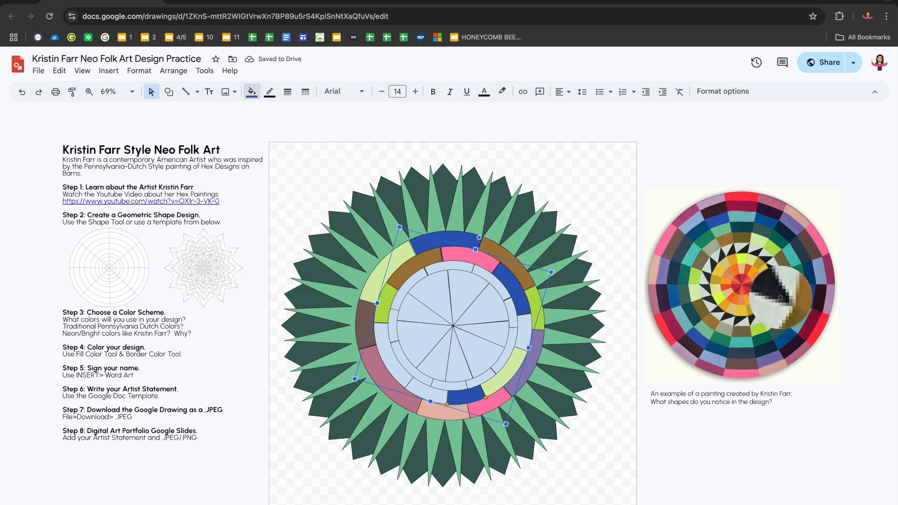
left_click(810, 264)
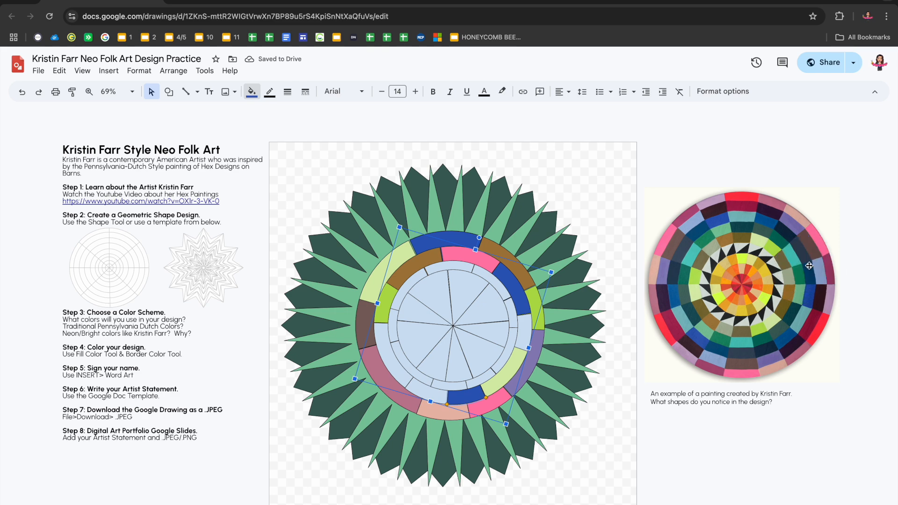
Fill the second ring's right wedge with sampled red and its lower-left wedge with sampled dark teal
left_click(251, 94)
left_click(301, 155)
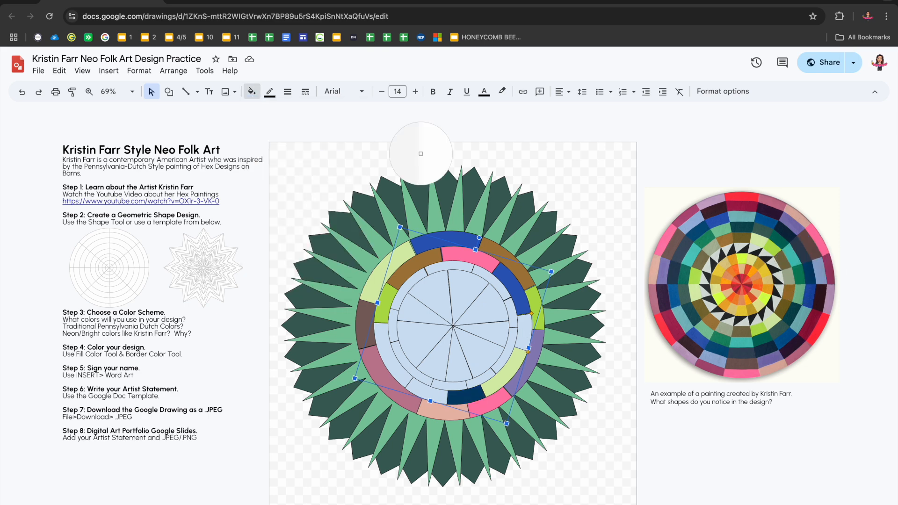
left_click(821, 321)
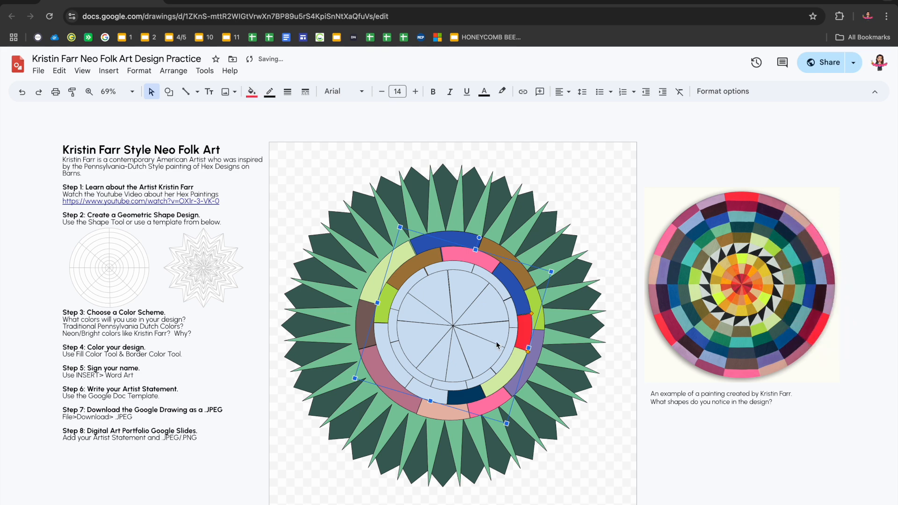
left_click(387, 345)
left_click(252, 91)
left_click(301, 155)
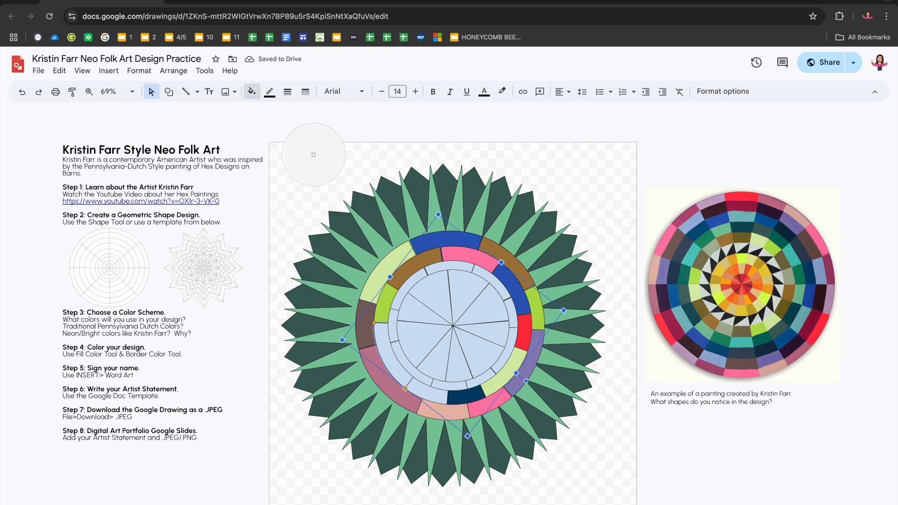
left_click(725, 209)
Fill the second ring's last uncoloured wedge with a grey-green sampled from the painting
left_click(425, 388)
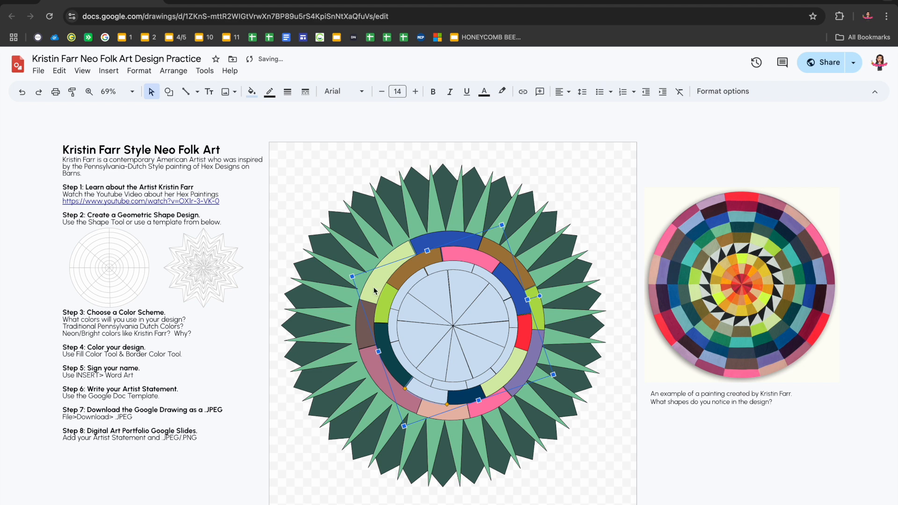
left_click(252, 93)
left_click(323, 155)
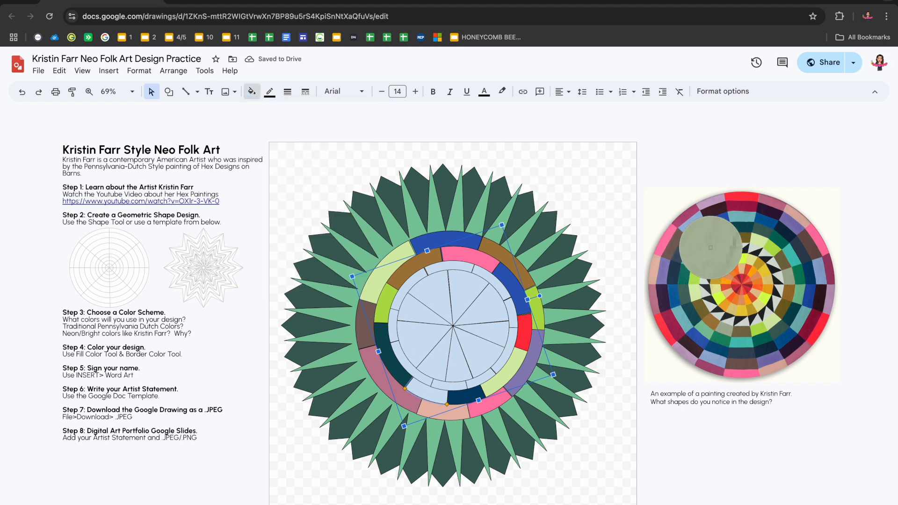
left_click(711, 248)
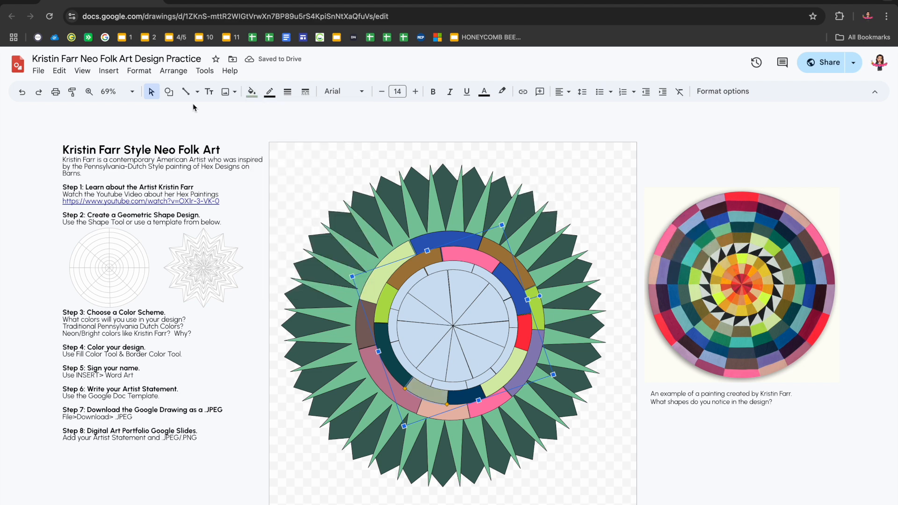
left_click(252, 92)
left_click(323, 155)
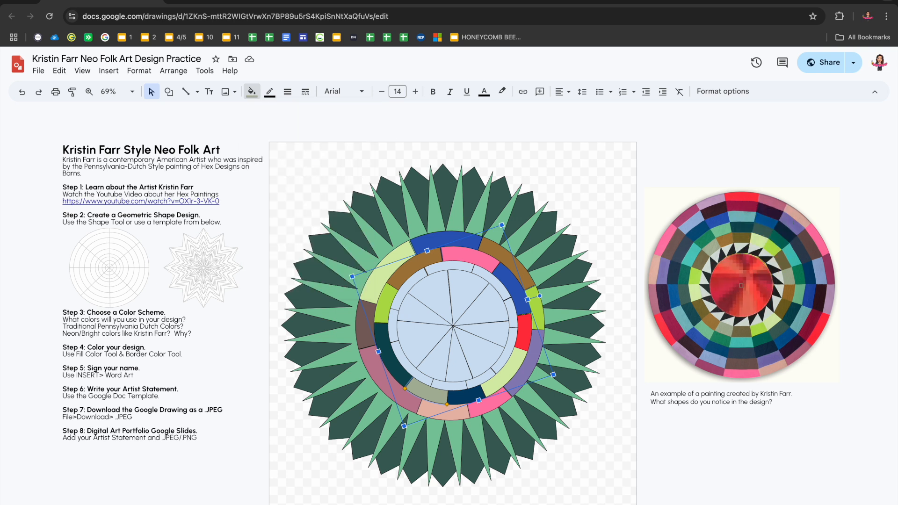
left_click(736, 290)
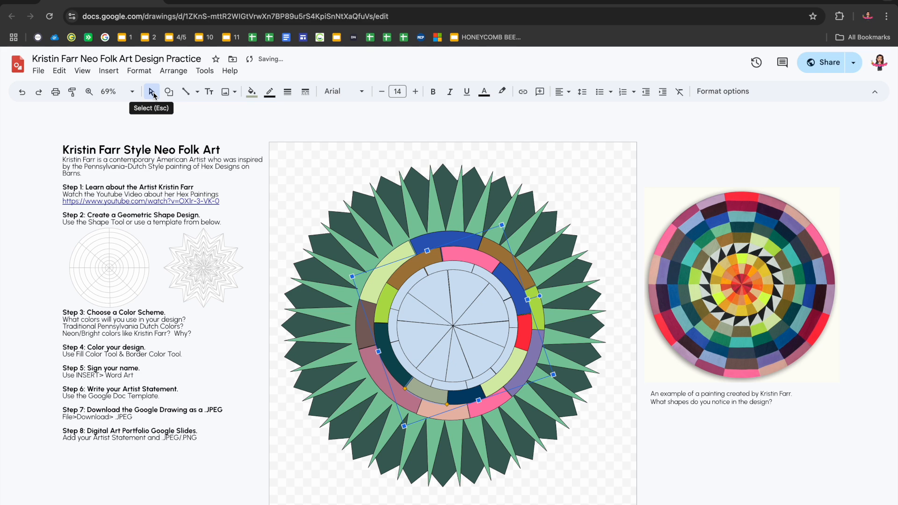
left_click(152, 93)
Fill the third ring's right wedge with sampled bright yellow-green and the wedge below it with sampled pale yellow
left_click(515, 320)
left_click(251, 91)
left_click(324, 155)
left_click(744, 260)
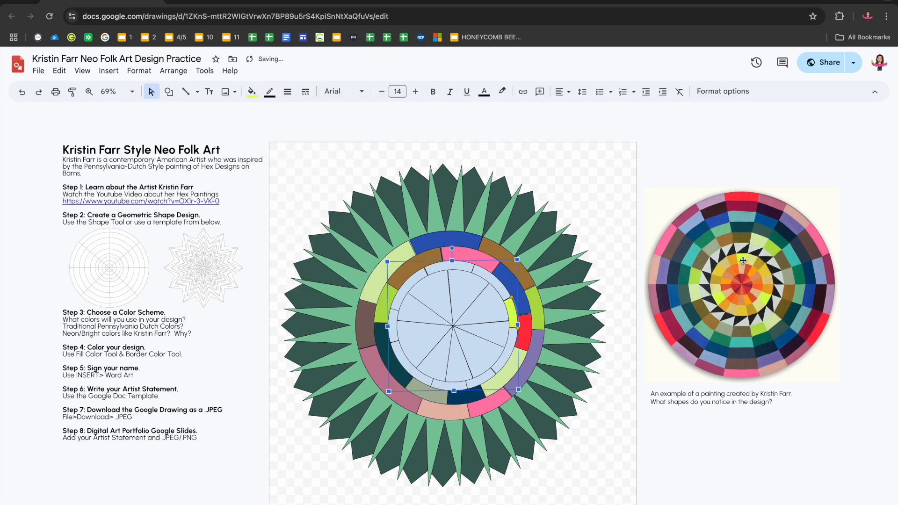
left_click(518, 354)
left_click(252, 91)
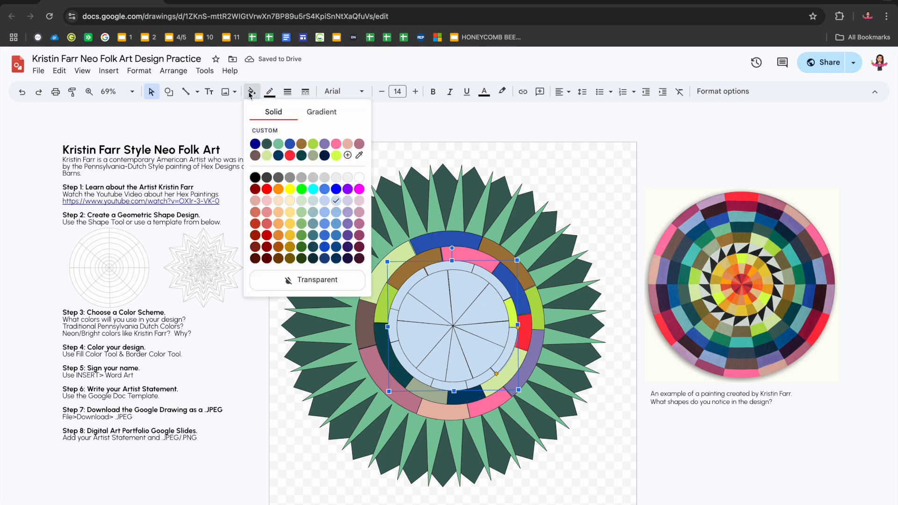
left_click(360, 156)
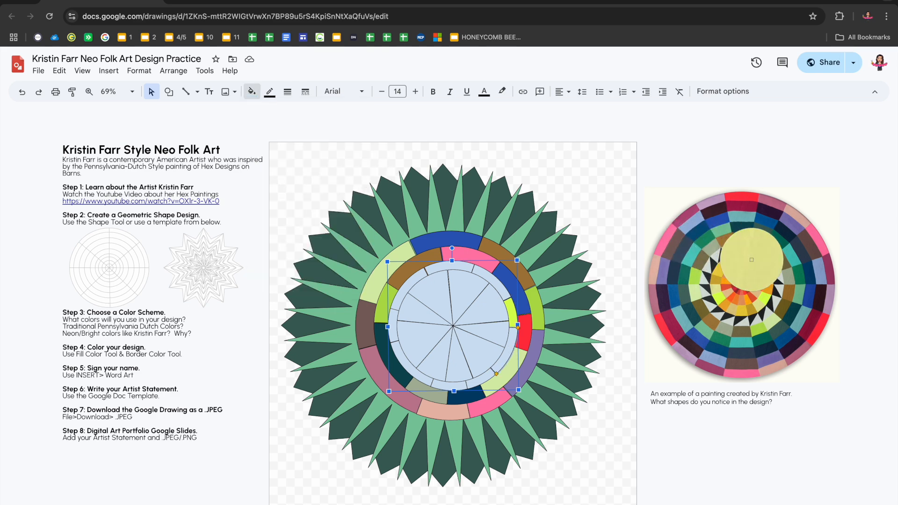
left_click(752, 260)
Fill the third ring's small lower-right wedge with an orange sampled near the painting's centre
left_click(480, 381)
left_click(471, 378)
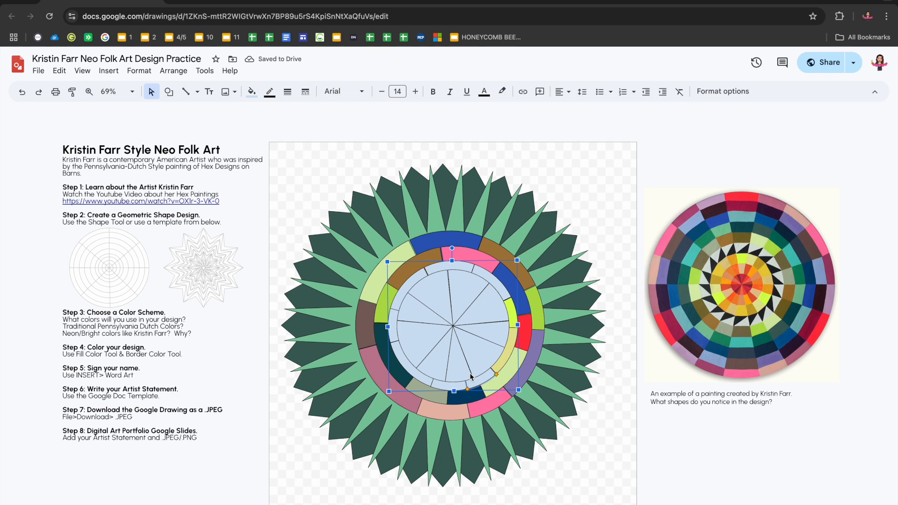
left_click(251, 91)
left_click(360, 156)
left_click(454, 373)
left_click(251, 91)
left_click(255, 166)
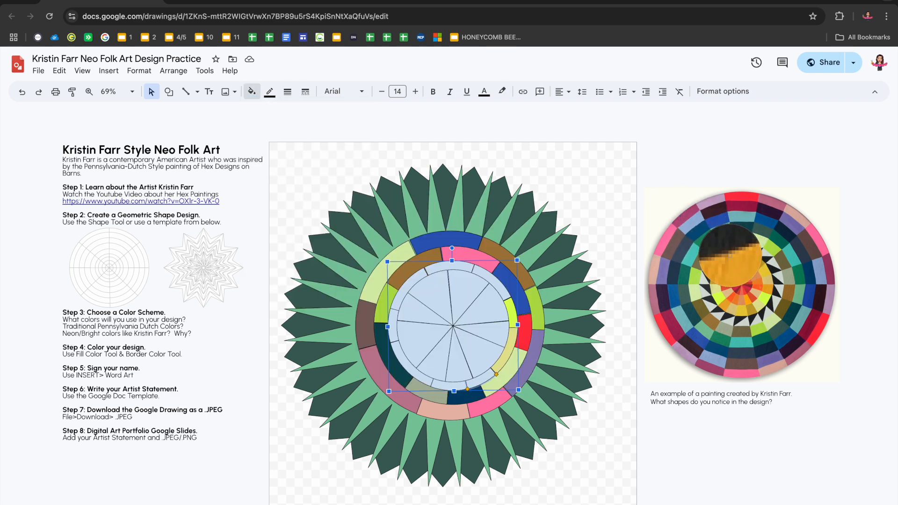
left_click(731, 259)
Fill the third ring's bottom wedge with a light yellow sampled from the painting's inner rings
left_click(444, 385)
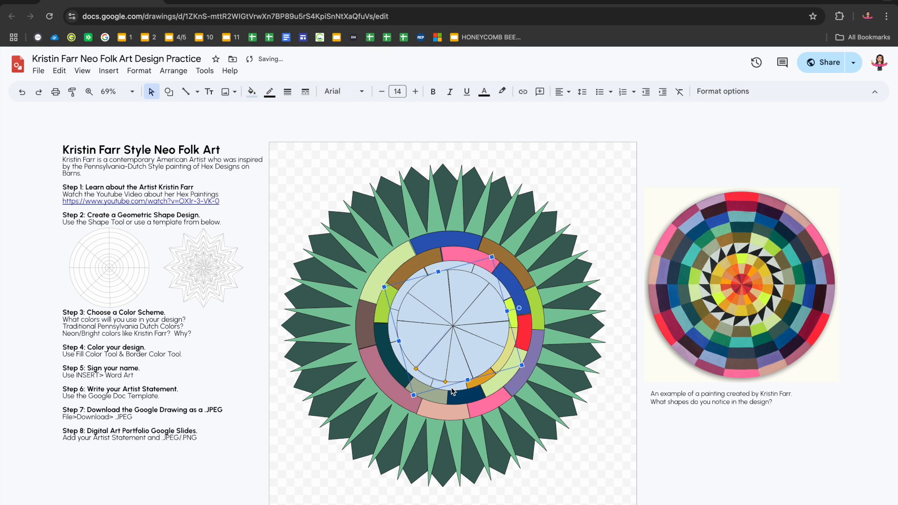
left_click(454, 392)
left_click(251, 91)
left_click(266, 168)
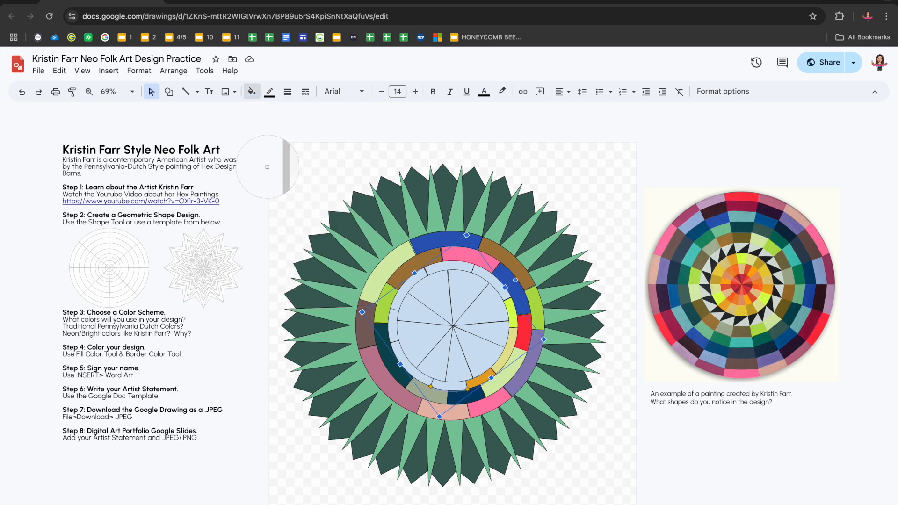
left_click(718, 287)
Fill the third ring's lower-left wedge with a golden yellow sampled from the painting and its left wedge with a sampled orange-red
left_click(391, 380)
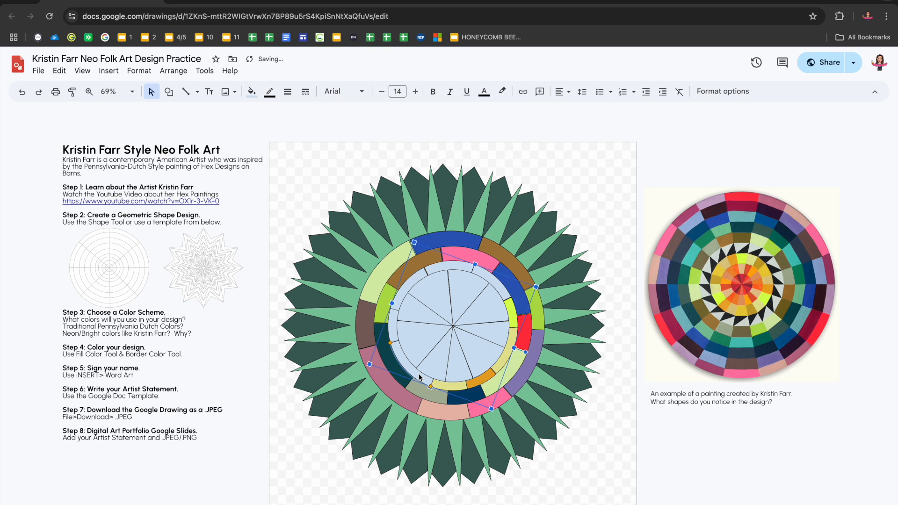
left_click(251, 91)
left_click(279, 167)
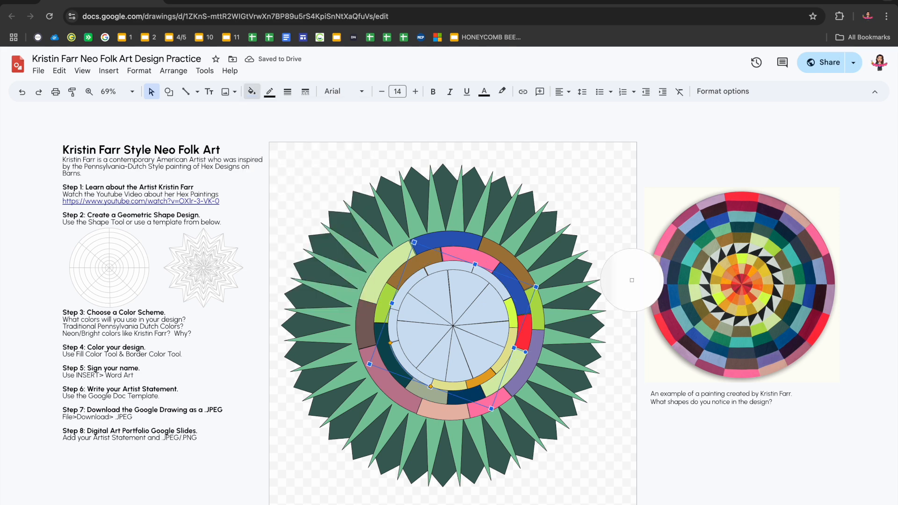
left_click(738, 312)
left_click(394, 326)
left_click(251, 91)
left_click(278, 168)
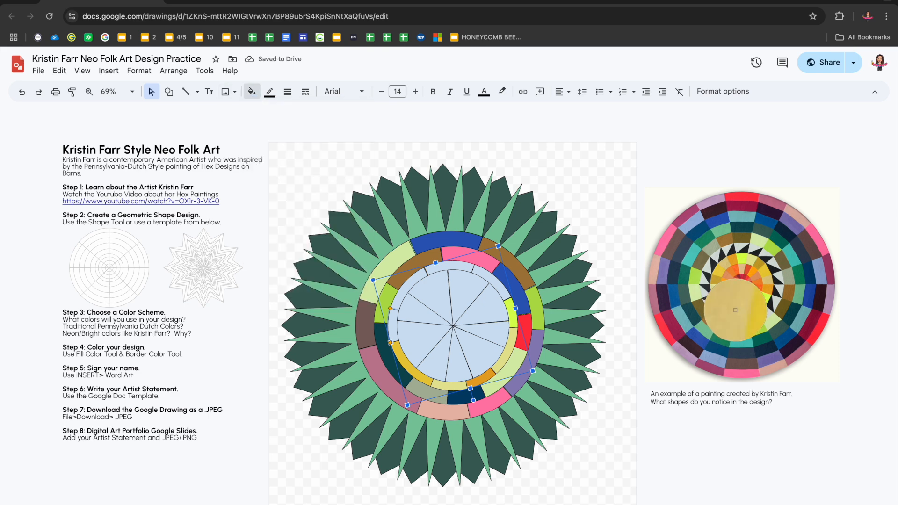
left_click(755, 288)
Fill the third ring's upper-left wedge with an orange sampled from the painting and its top wedge with a sampled peach-orange
left_click(405, 294)
left_click(251, 91)
left_click(302, 168)
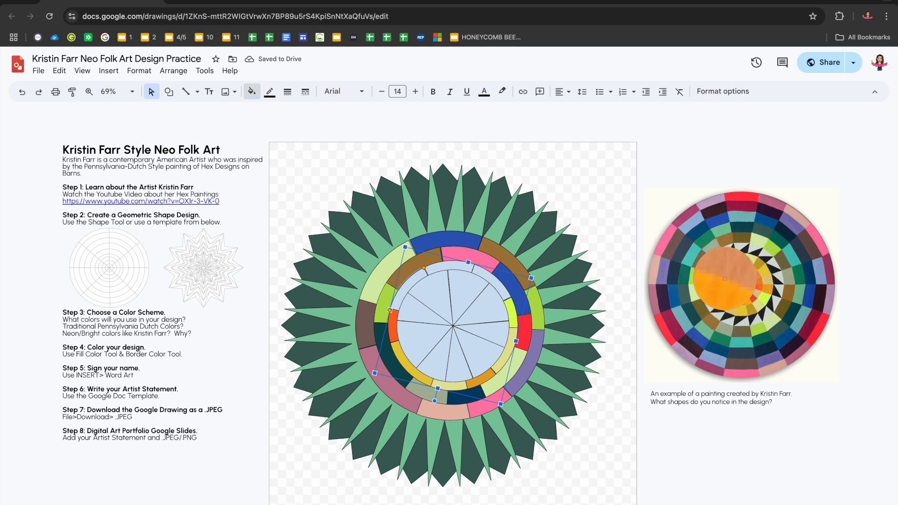
left_click(751, 270)
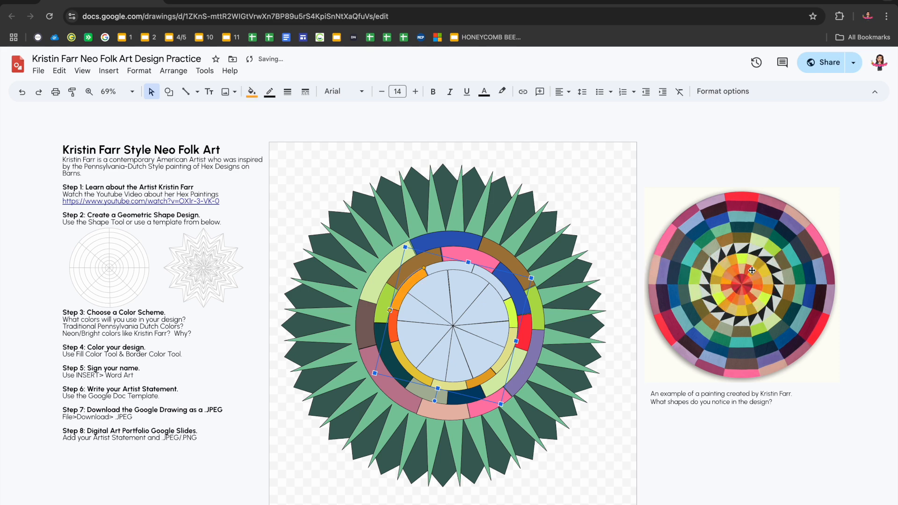
left_click(435, 272)
left_click(251, 91)
left_click(301, 167)
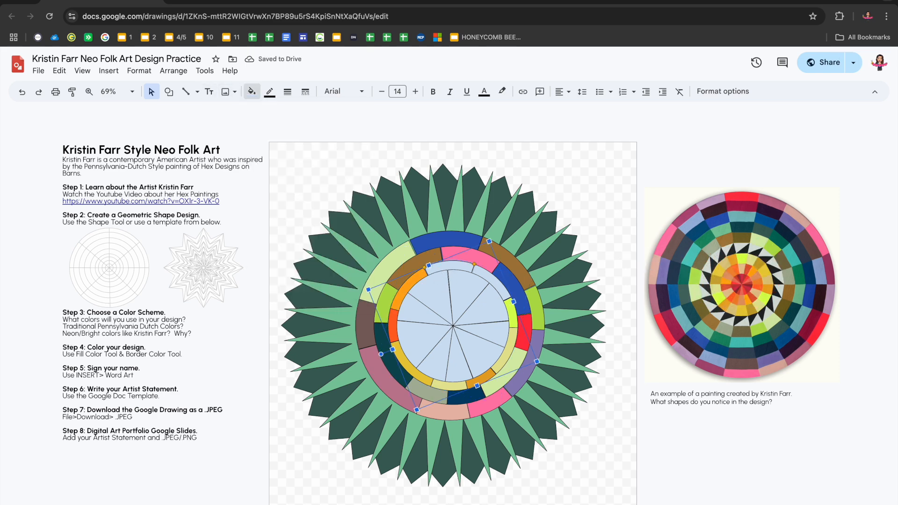
left_click(725, 281)
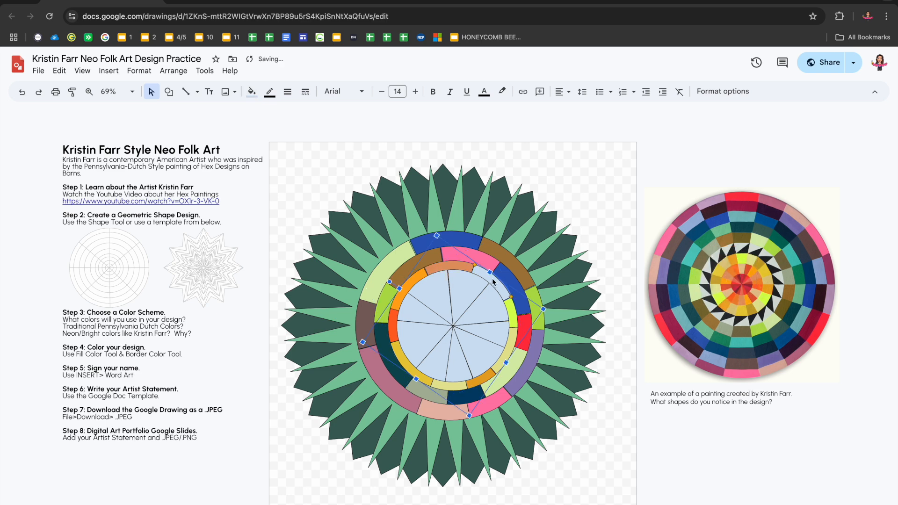
Fill the third ring's upper-right wedge with a tan sampled from the painting's inner rings
left_click(252, 91)
left_click(314, 170)
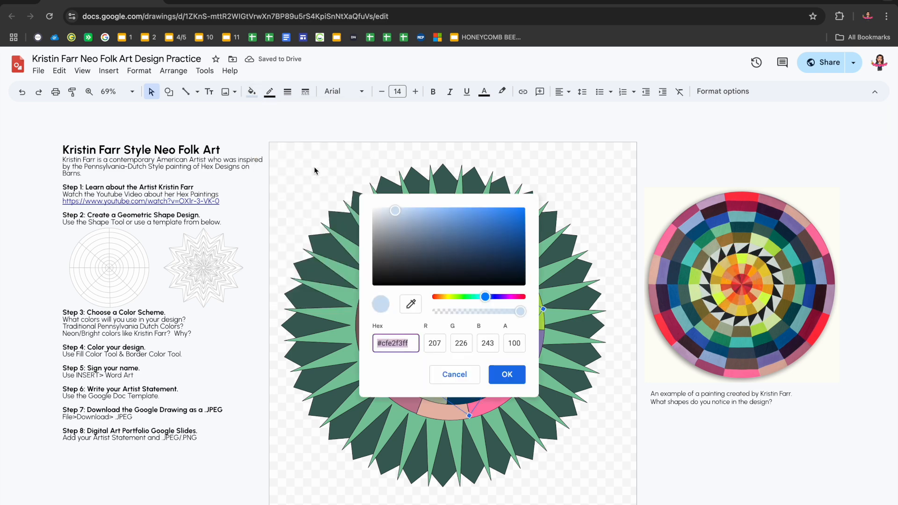
left_click(455, 375)
left_click(252, 91)
left_click(326, 168)
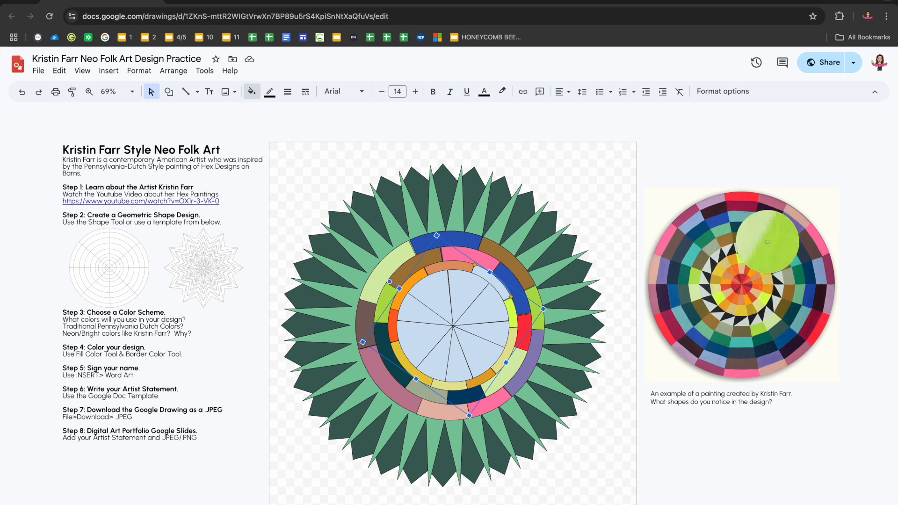
left_click(764, 276)
Fill the central wheel's upper-right wedge with a coral red sampled from the painting and the wedge below it with a sampled tan
left_click(512, 309)
left_click(252, 91)
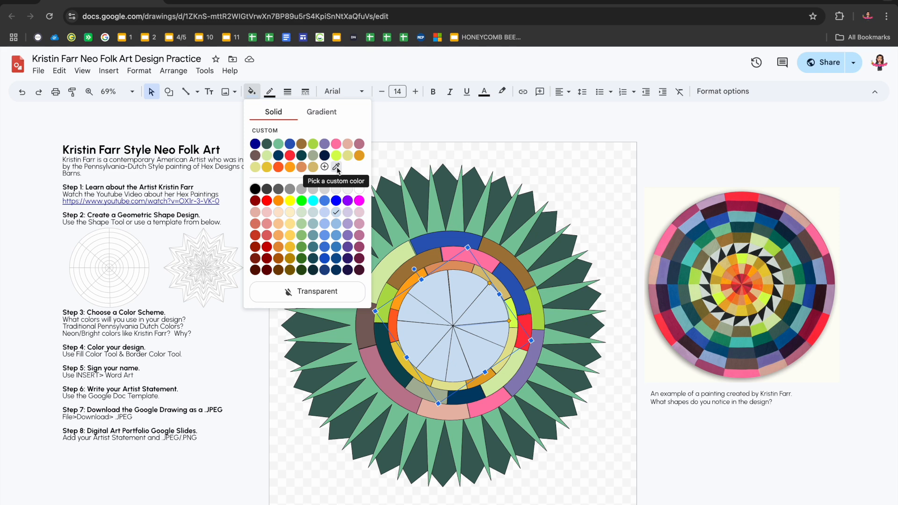
left_click(336, 168)
left_click(748, 281)
left_click(493, 340)
left_click(252, 92)
left_click(336, 167)
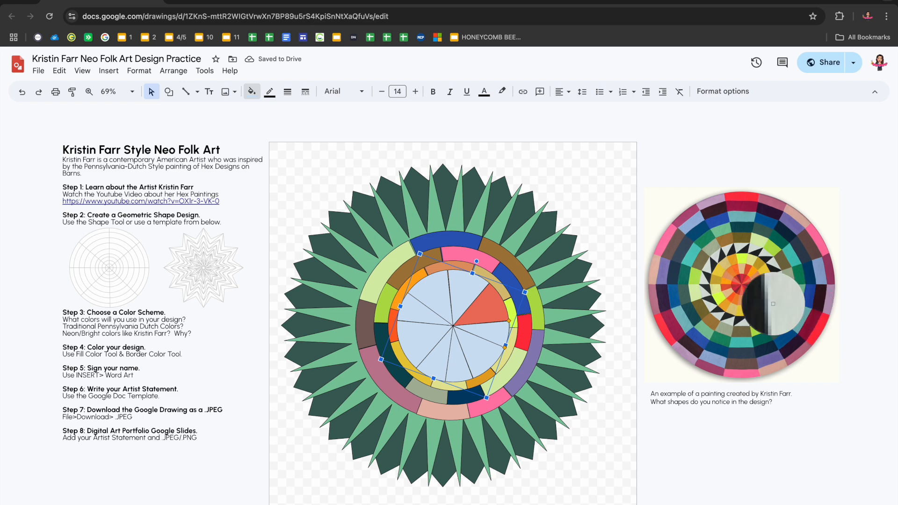
left_click(754, 294)
Fill the central wheel's lower-right wedge with a sampled bright orange and its narrow bottom wedge with a dark red from the painting's centre
left_click(251, 91)
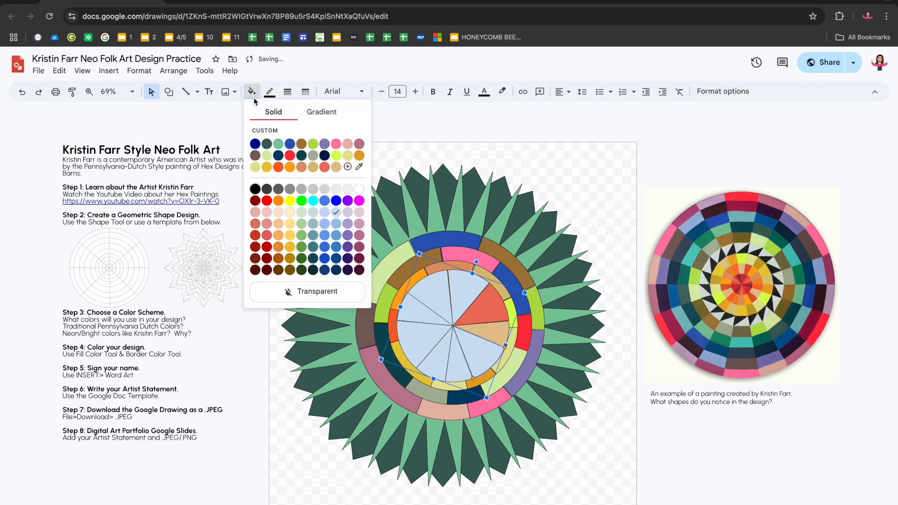
left_click(359, 167)
left_click(744, 295)
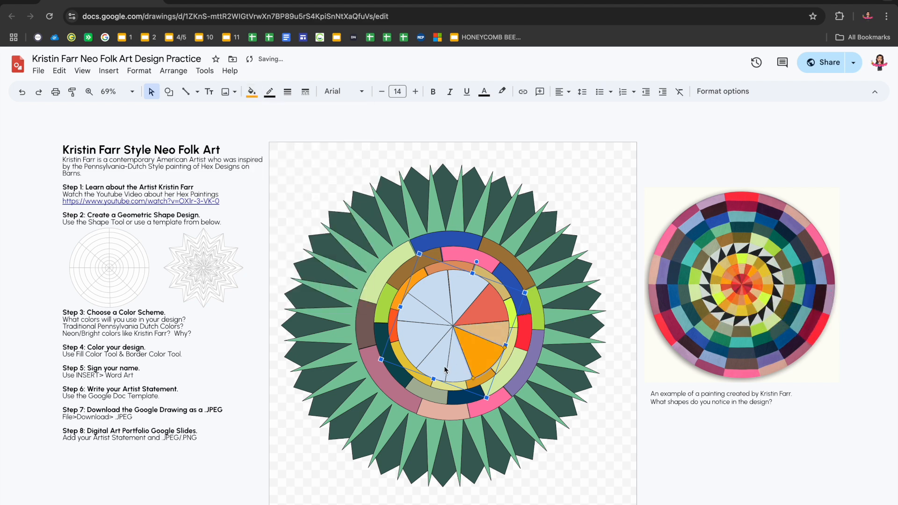
left_click(252, 92)
left_click(358, 167)
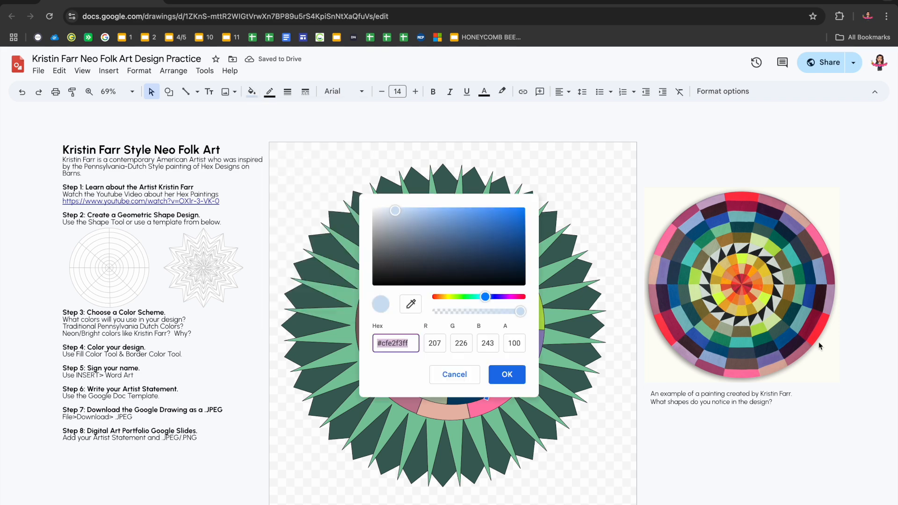
left_click(507, 375)
left_click(252, 91)
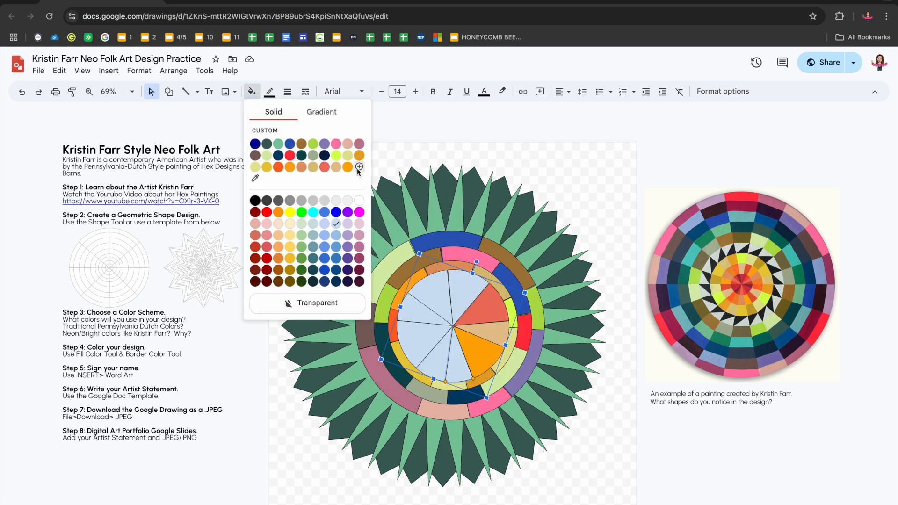
left_click(255, 178)
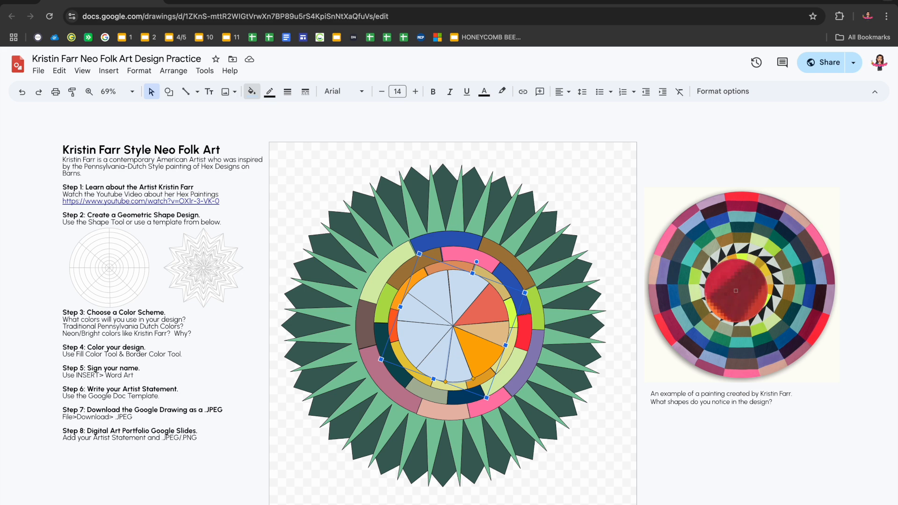
left_click(740, 286)
Fill the central wheel's lower-left and left wedges with a coral red sampled from the painting's centre
left_click(470, 348)
left_click(253, 92)
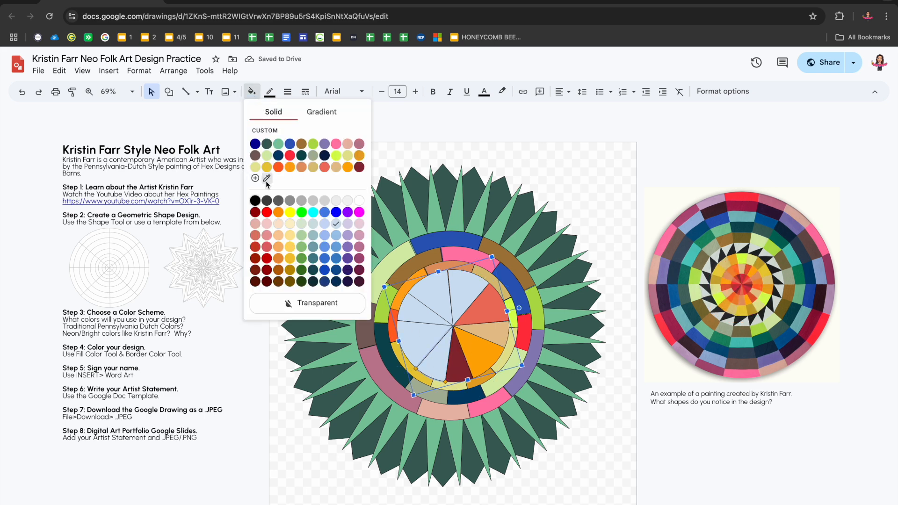
left_click(266, 178)
left_click(734, 280)
left_click(427, 348)
left_click(252, 92)
left_click(269, 178)
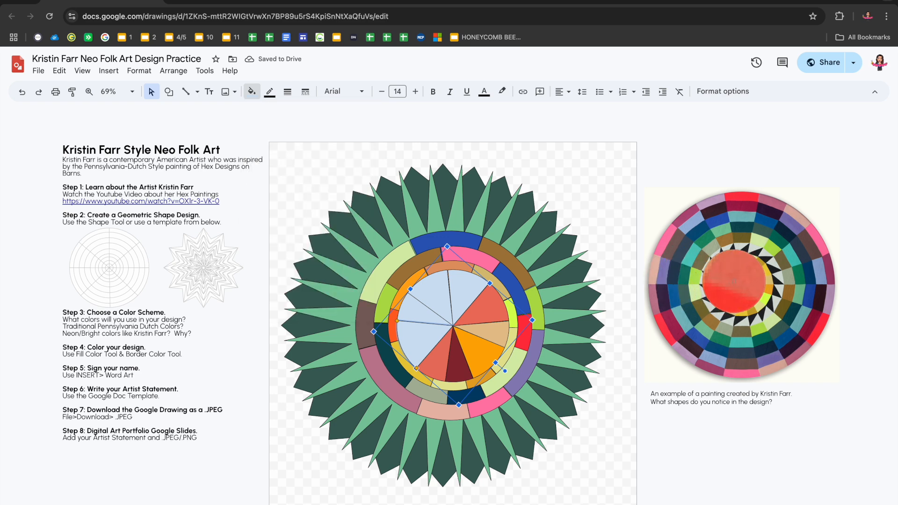
left_click(734, 280)
Fill the central wheel's small upper-left wedge with a dark red sampled from the painting's centre
left_click(429, 312)
left_click(252, 92)
left_click(269, 178)
left_click(739, 277)
Fill the wedge above the dark red upper-left one in the central wheel with a bright red sampled from the painting
left_click(434, 287)
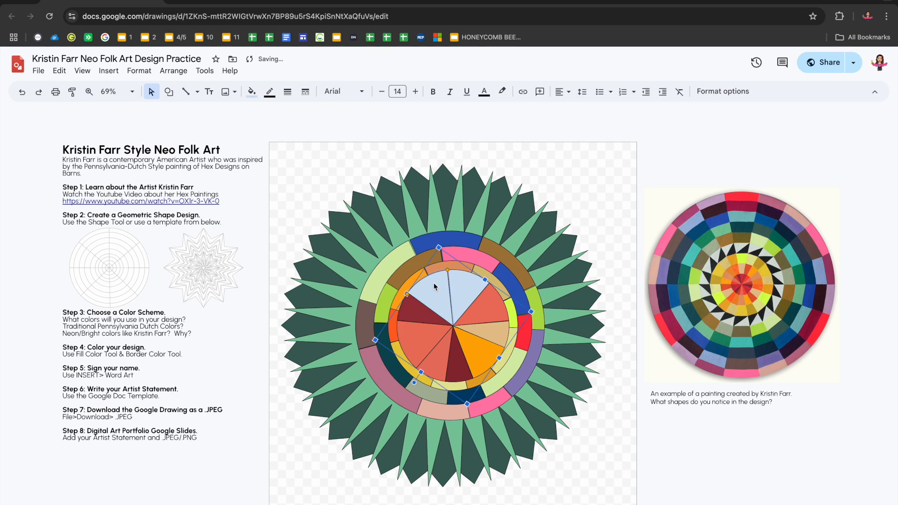
left_click(251, 92)
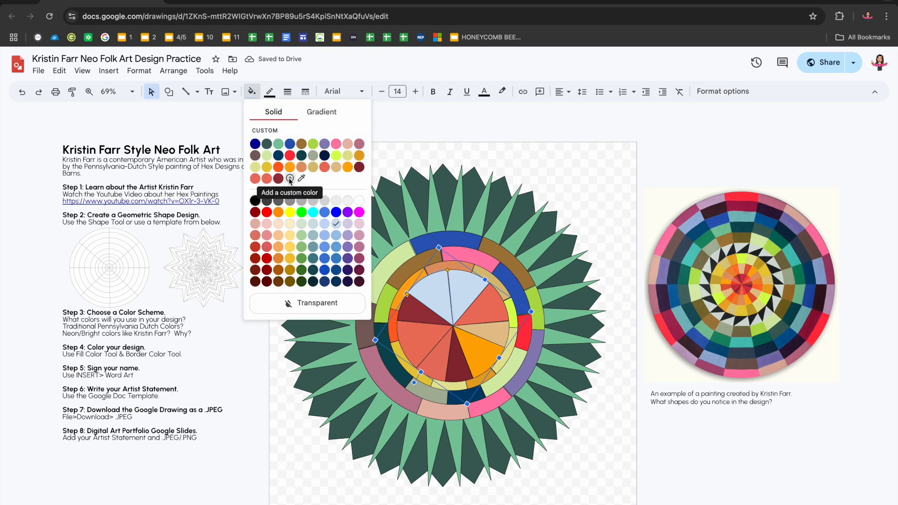
left_click(290, 179)
left_click(453, 374)
left_click(252, 92)
left_click(308, 179)
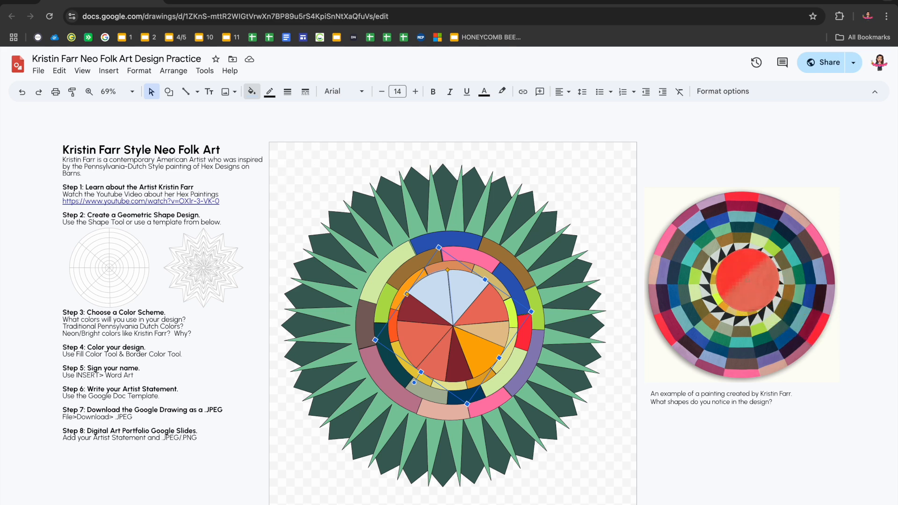
left_click(747, 280)
Fill the central wheel's last uncoloured wedge with a sampled coral red, and recolour it with the saved custom dark red
left_click(493, 284)
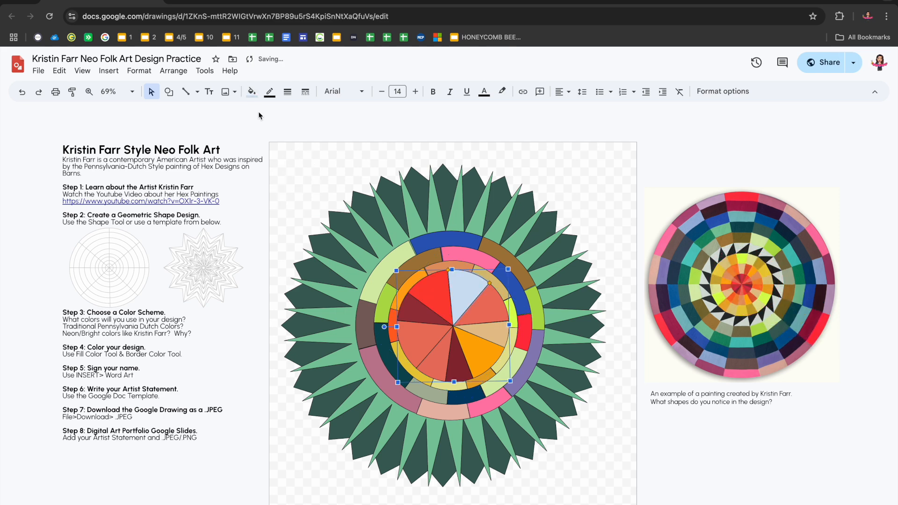
left_click(252, 93)
left_click(308, 179)
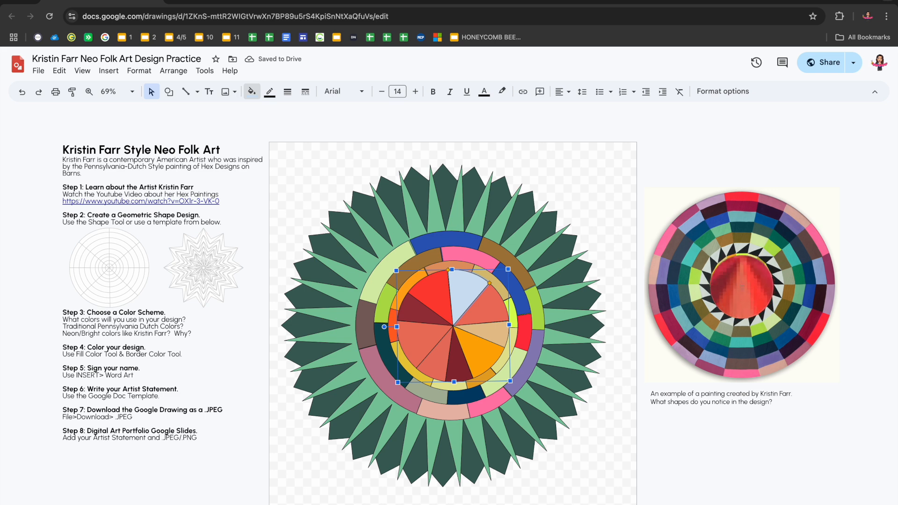
left_click(741, 287)
left_click(251, 92)
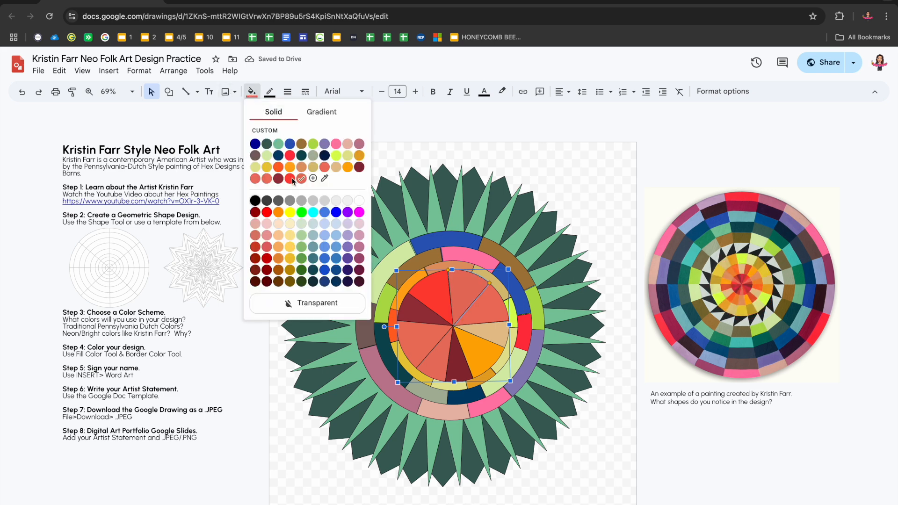
left_click(282, 182)
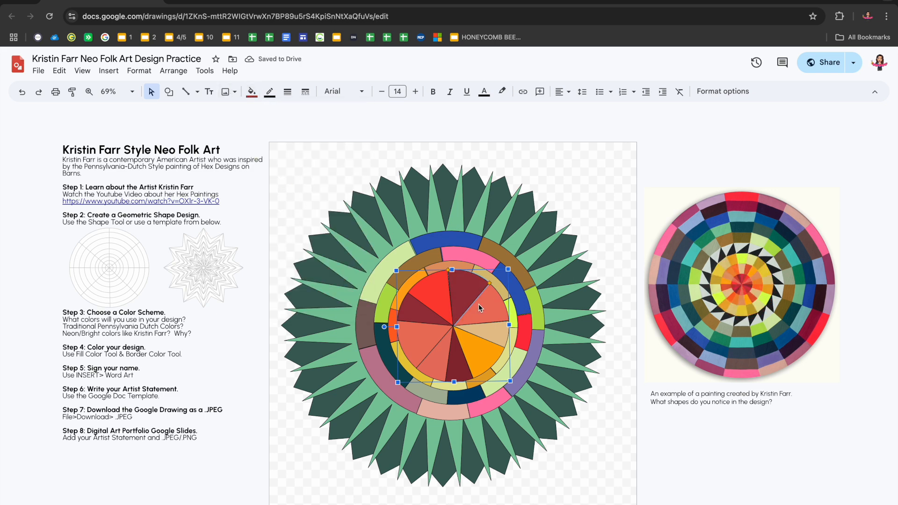
Select all shapes of the hex design together and make their borders transparent
left_click(428, 337)
left_click(424, 316)
left_click_drag(611, 480, 297, 170)
left_click(270, 92)
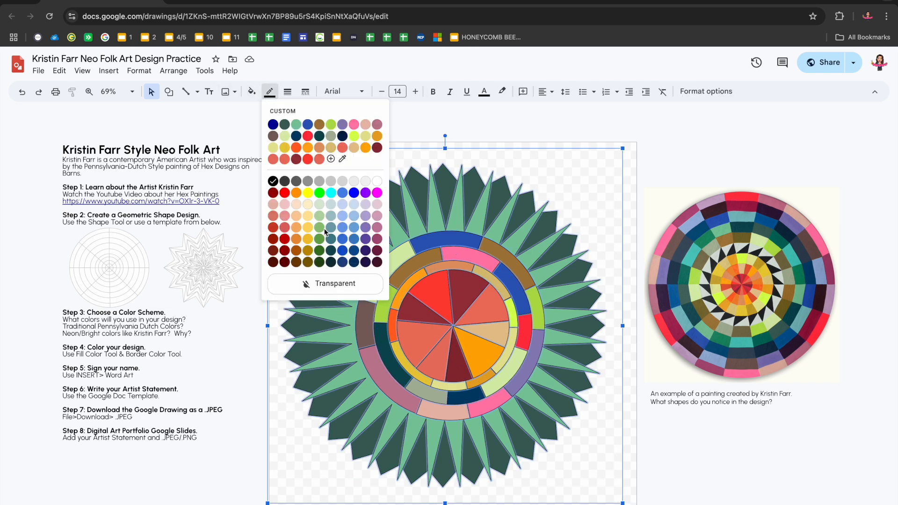
left_click(323, 283)
left_click(603, 320)
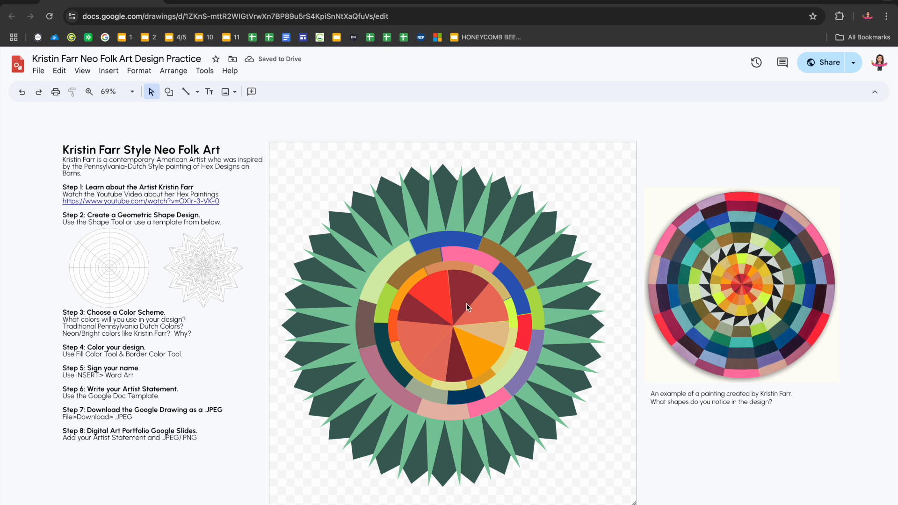
left_click(509, 299)
left_click_drag(596, 171, 284, 502)
left_click(269, 91)
left_click(290, 291)
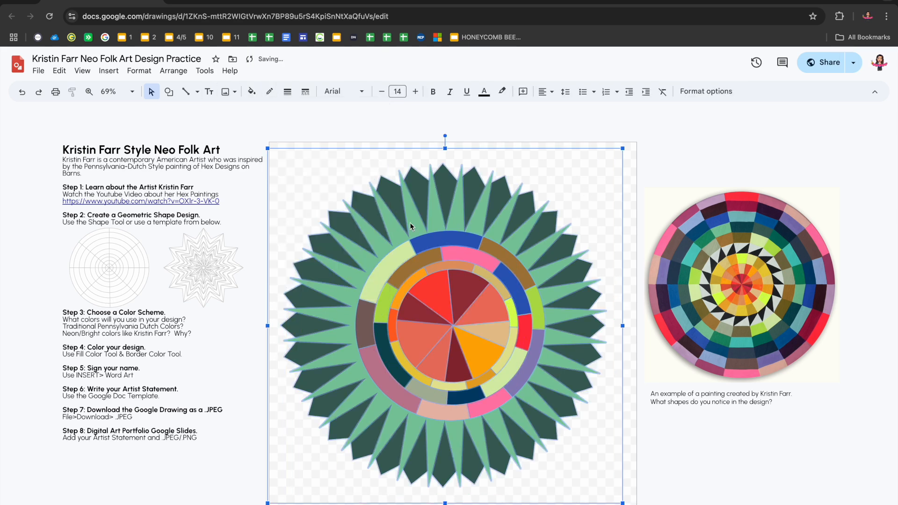
left_click(667, 140)
Insert word art with the artist's name and 2025 as the signature, and set its font to Urbanist
left_click(109, 71)
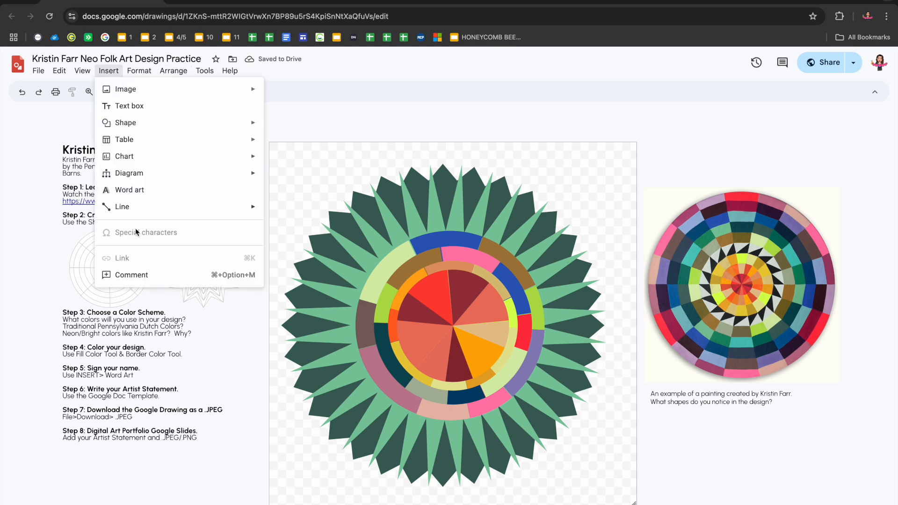
left_click(135, 188)
type("Miss Dressel 2025")
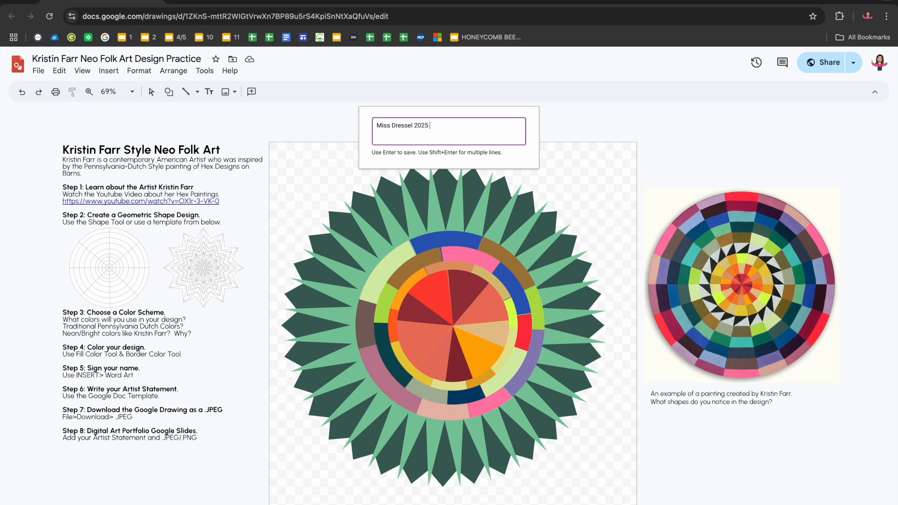
key("Return")
left_click(342, 92)
left_click(344, 154)
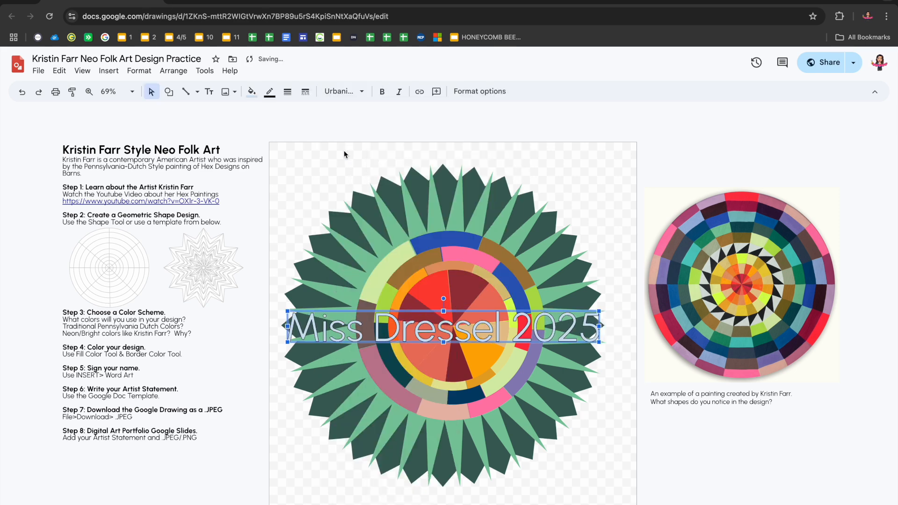
Shrink the signature word art to roughly 60 percent of its width and fill it with the custom navy blue
left_click_drag(288, 313, 411, 333)
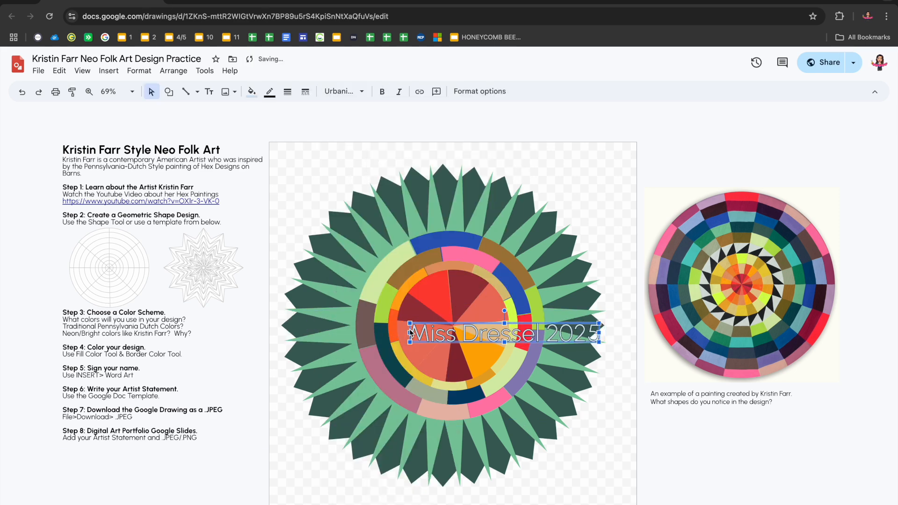
left_click(251, 92)
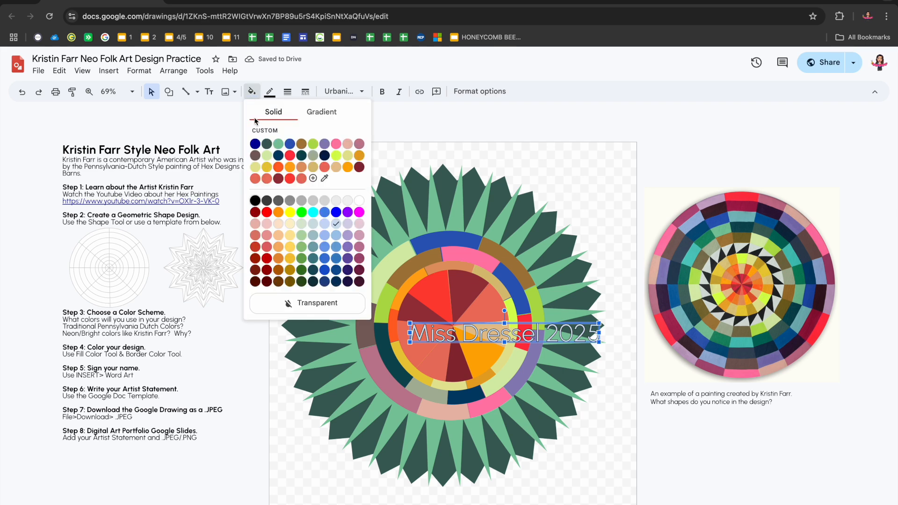
left_click(290, 158)
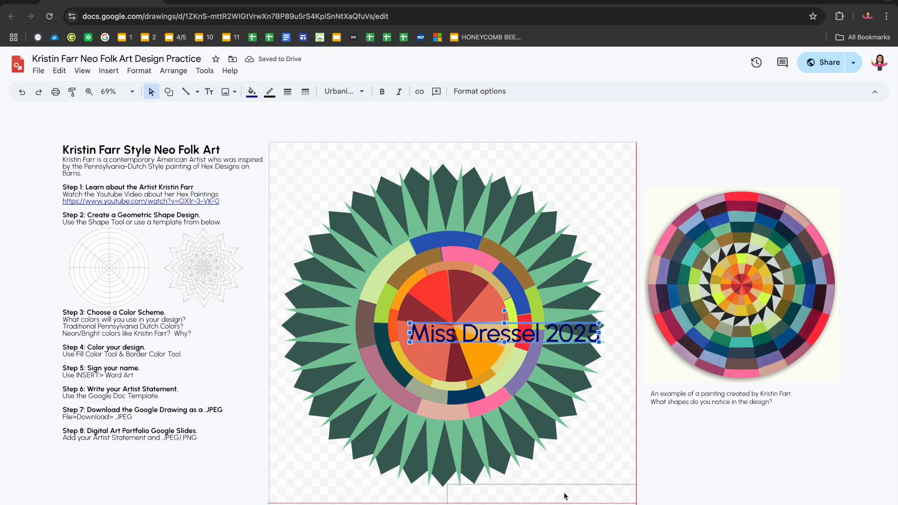